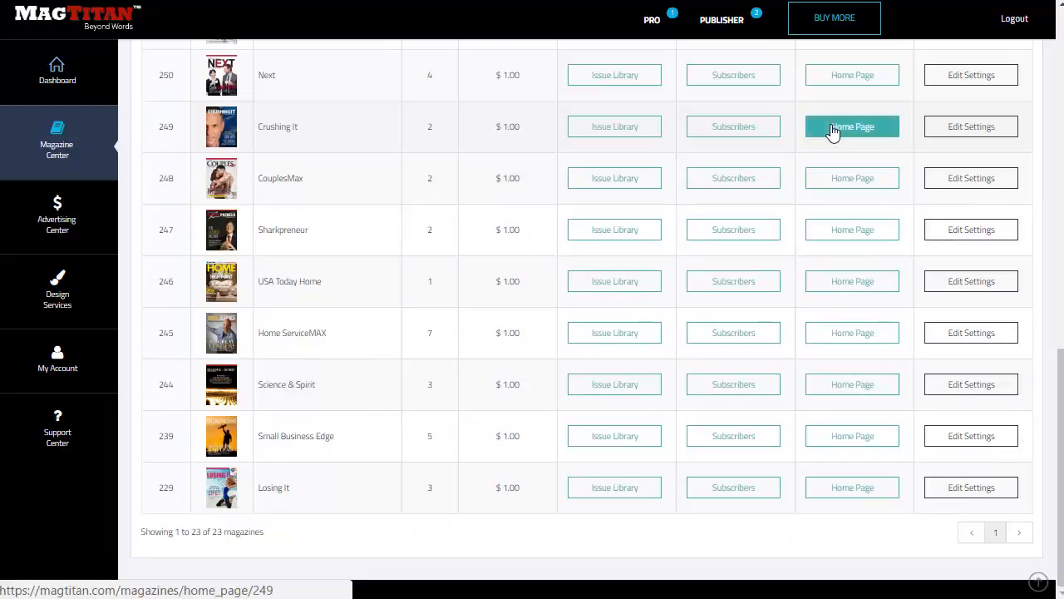
# Open the Header & Menu Bar settings of the Crushing It magazine's home page and set that section to Live.
pyautogui.click(827, 127)
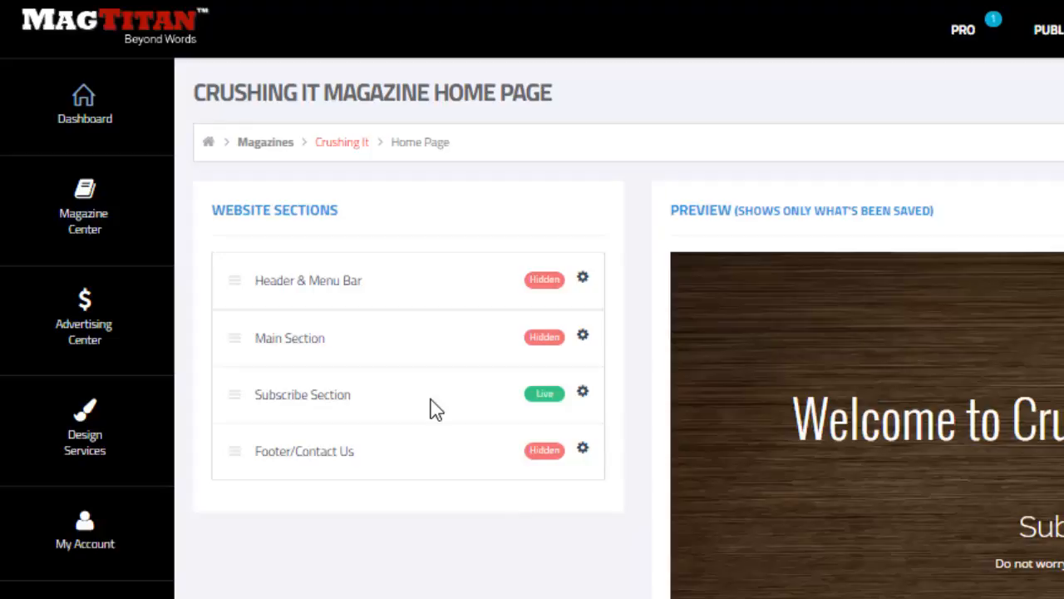
pyautogui.click(584, 279)
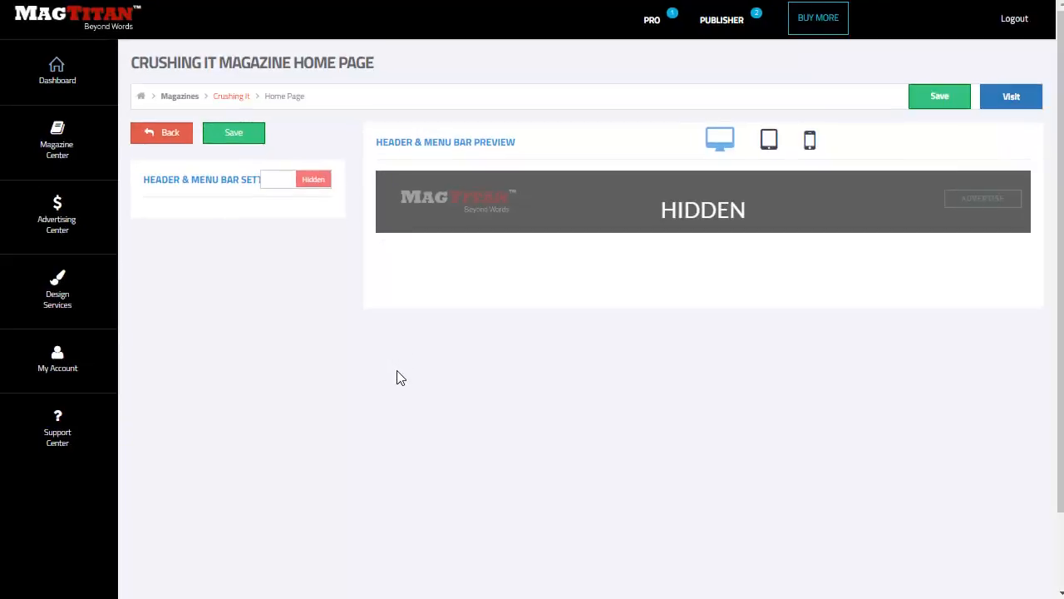
pyautogui.click(318, 182)
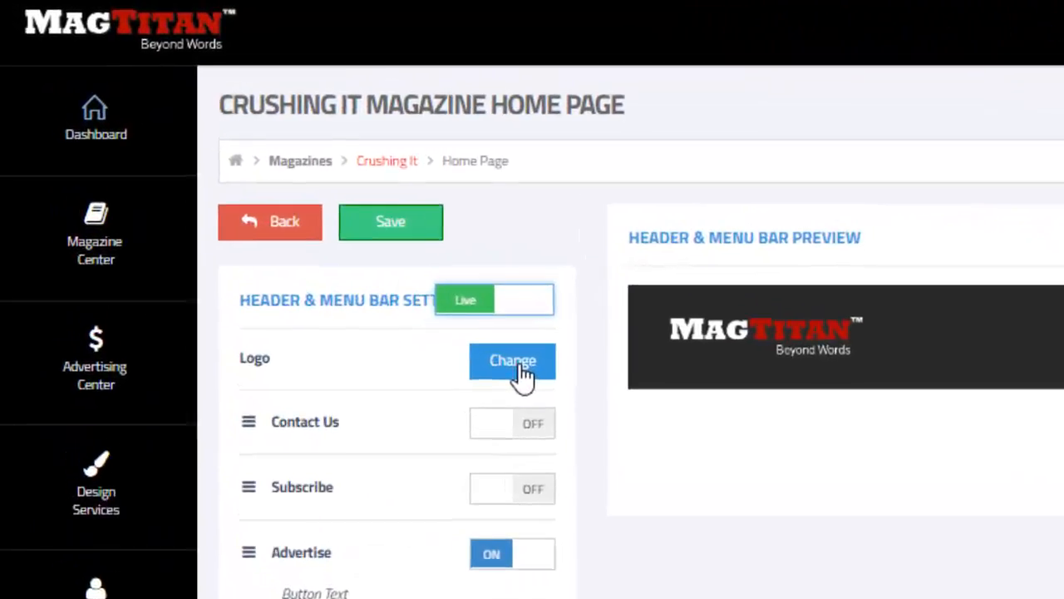
# Upload the Crushing It logo as the header logo image and scale it down within the crop frame.
pyautogui.click(522, 374)
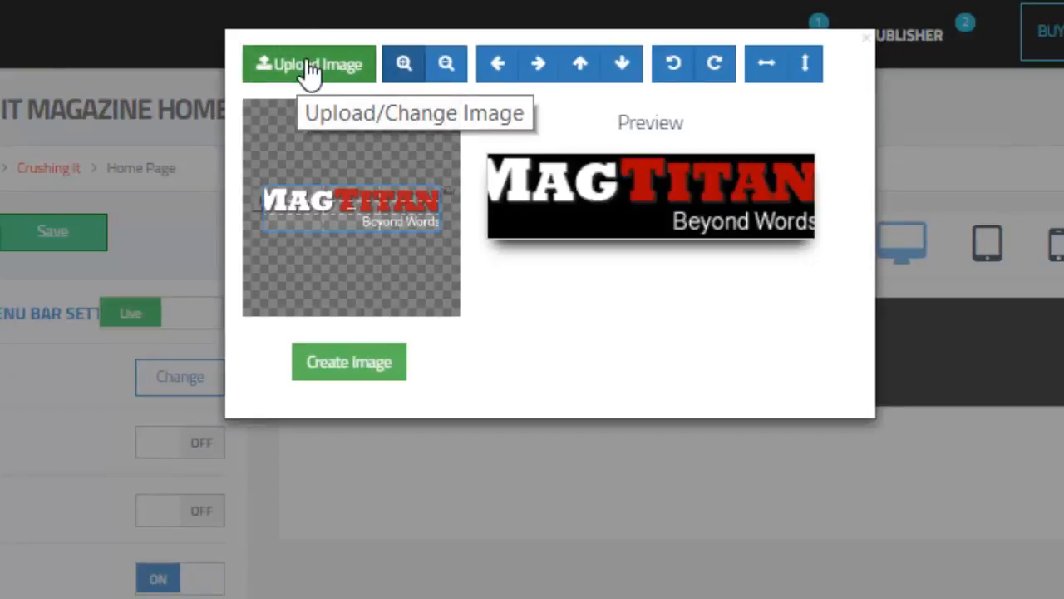
pyautogui.click(309, 65)
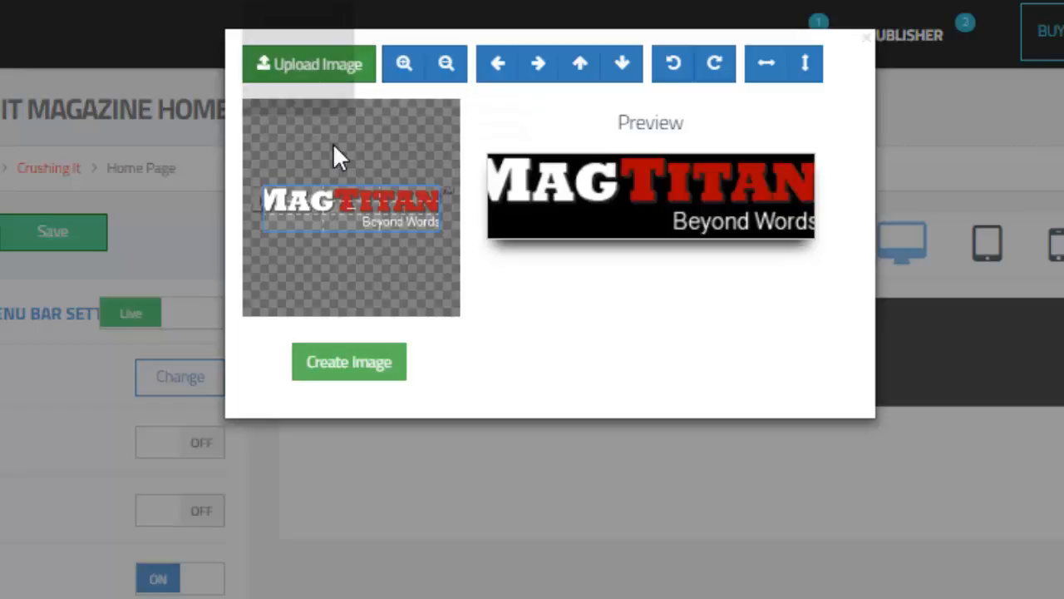
pyautogui.click(460, 68)
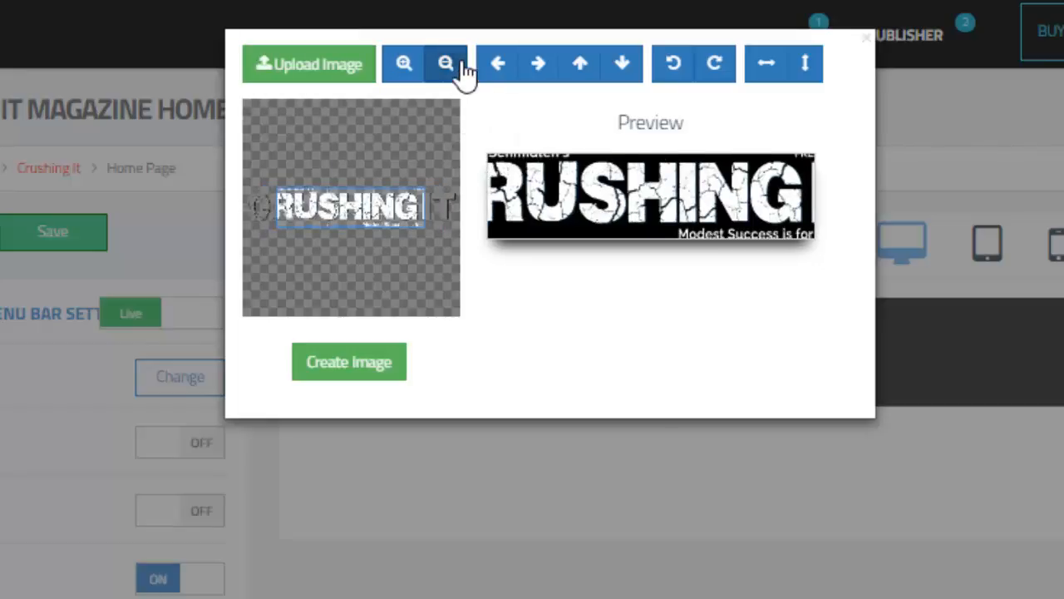
pyautogui.click(463, 68)
pyautogui.click(463, 68)
pyautogui.click(464, 68)
pyautogui.click(463, 68)
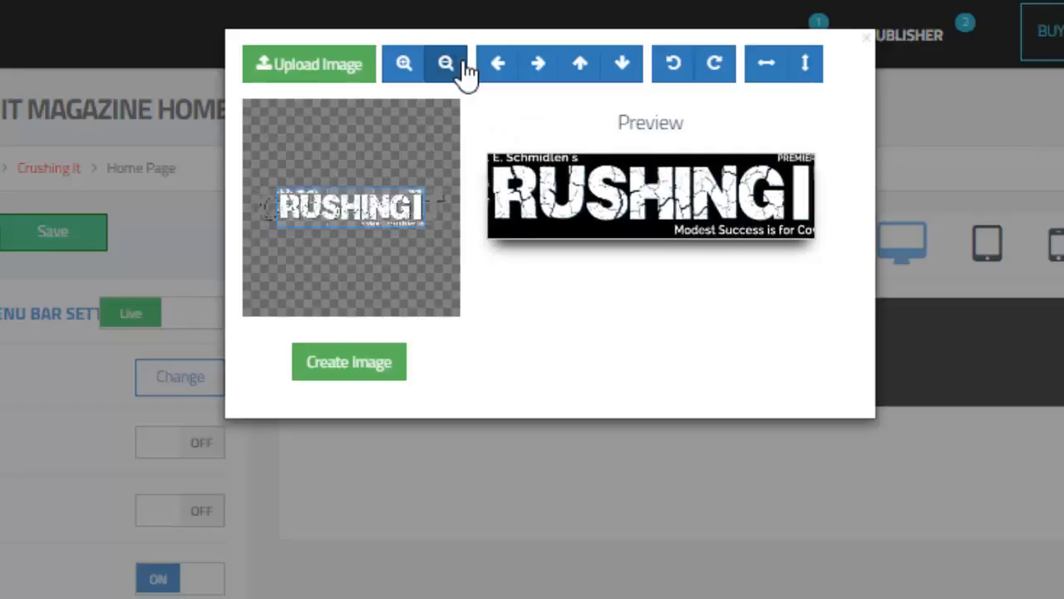
pyautogui.click(463, 68)
pyautogui.click(463, 68)
pyautogui.click(464, 69)
pyautogui.click(463, 69)
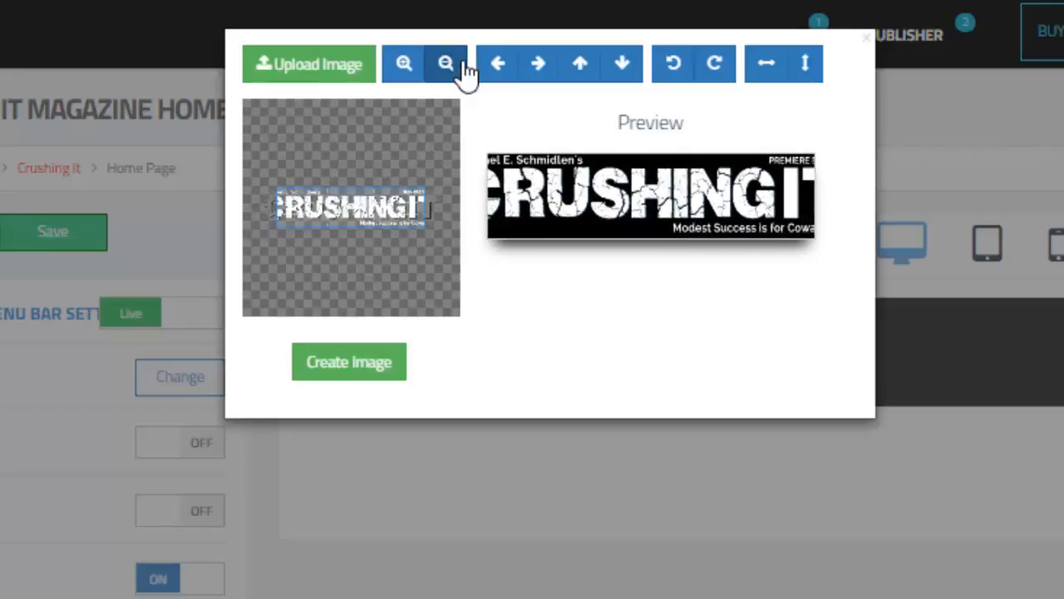
pyautogui.click(463, 69)
pyautogui.click(463, 68)
pyautogui.click(463, 68)
pyautogui.click(463, 68)
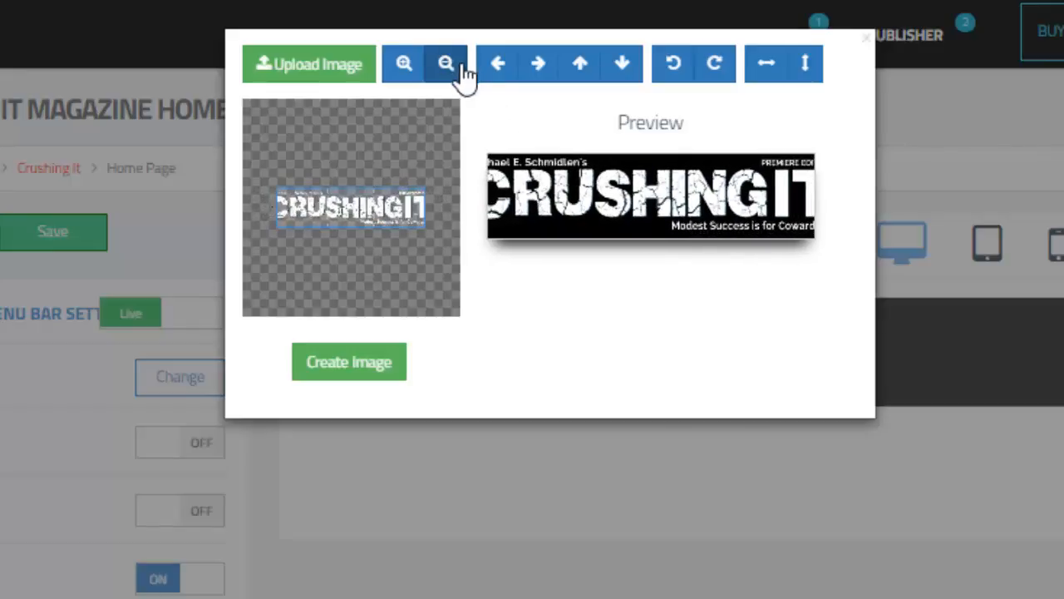
# Reposition and shrink the logo until the full title and tagline fit the crop frame, and create the image.
pyautogui.moveTo(366, 244); pyautogui.dragTo(367, 232)
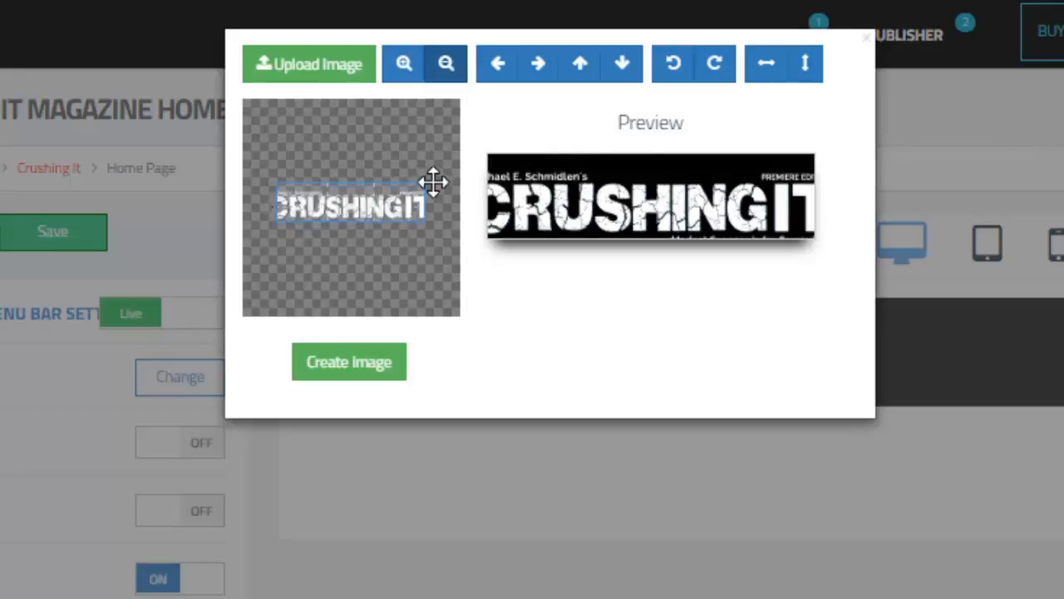
pyautogui.click(459, 66)
pyautogui.click(459, 66)
pyautogui.click(460, 66)
pyautogui.click(463, 68)
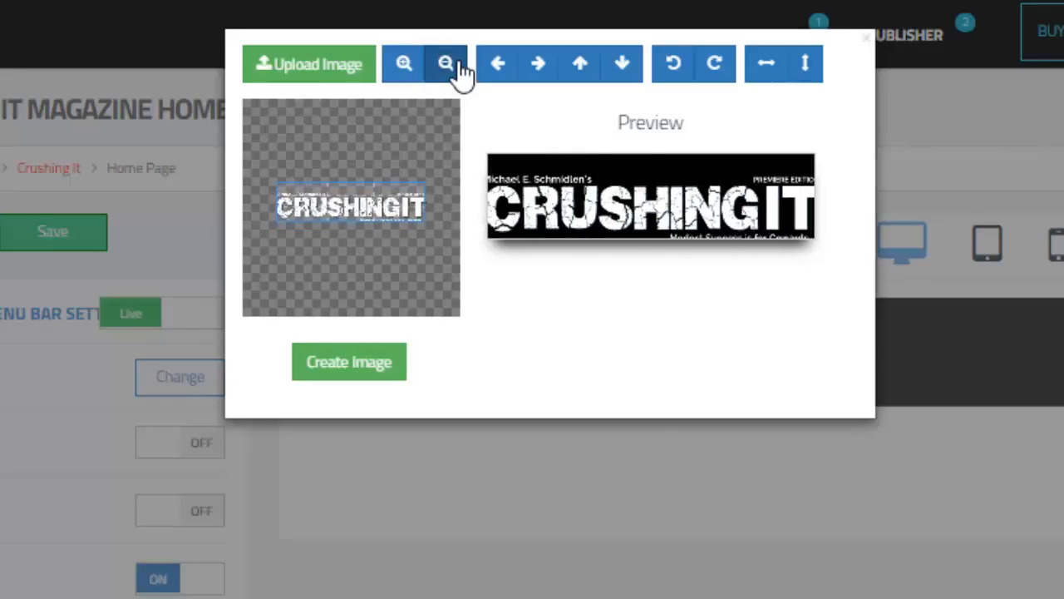
pyautogui.click(463, 68)
pyautogui.click(463, 68)
pyautogui.click(463, 68)
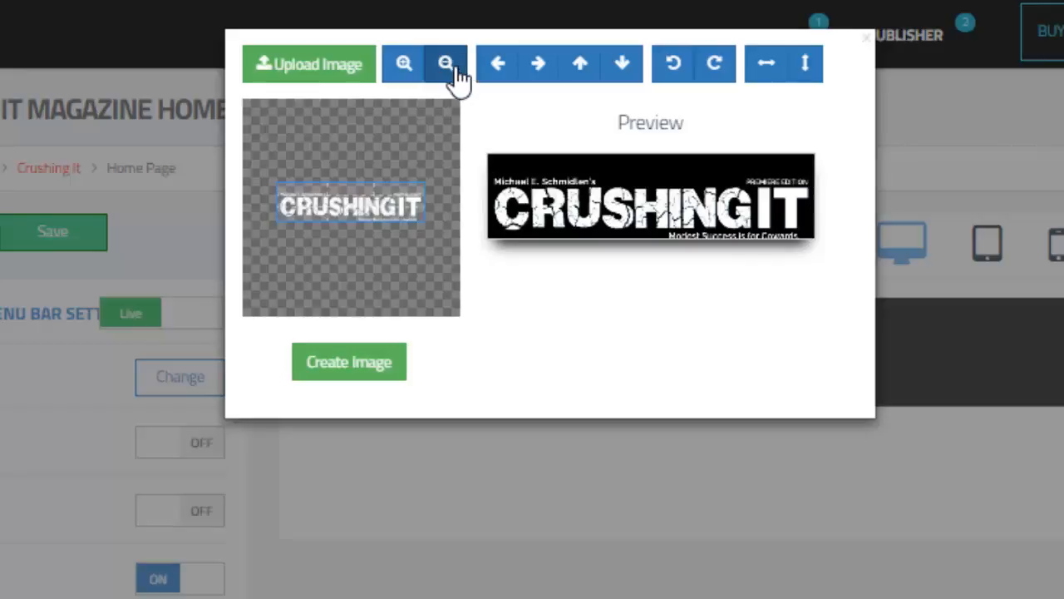
pyautogui.moveTo(363, 213); pyautogui.dragTo(365, 210)
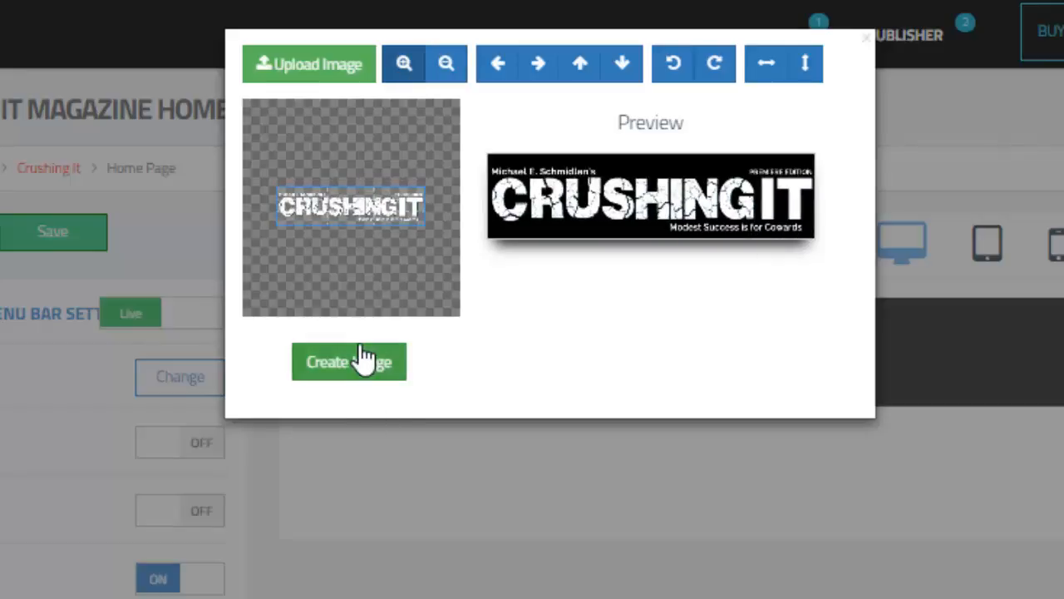
pyautogui.click(360, 367)
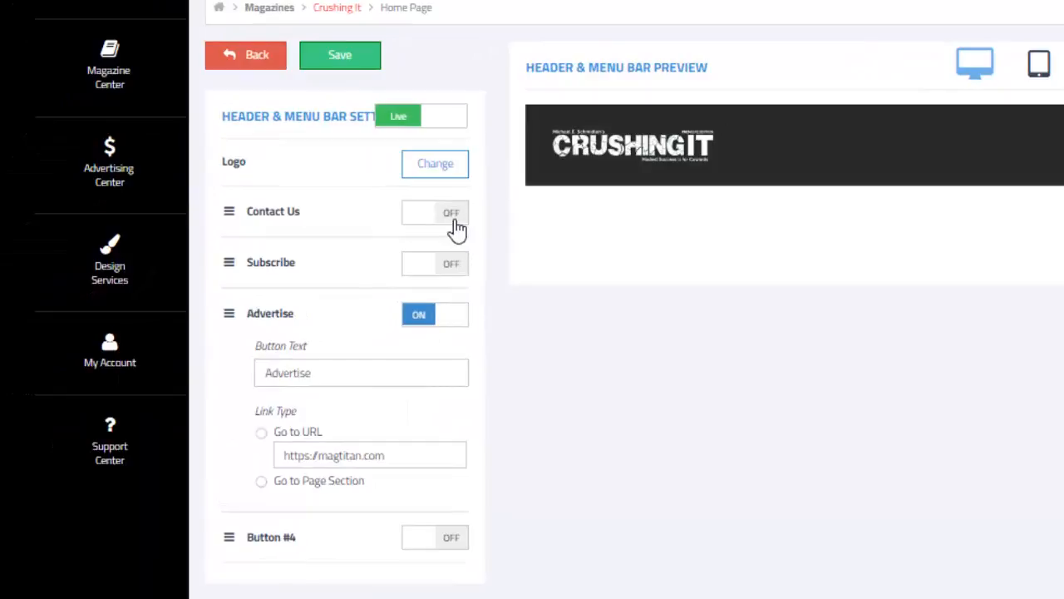
# Turn on the Contact Us header button and set its button text to "Contact".
pyautogui.click(455, 221)
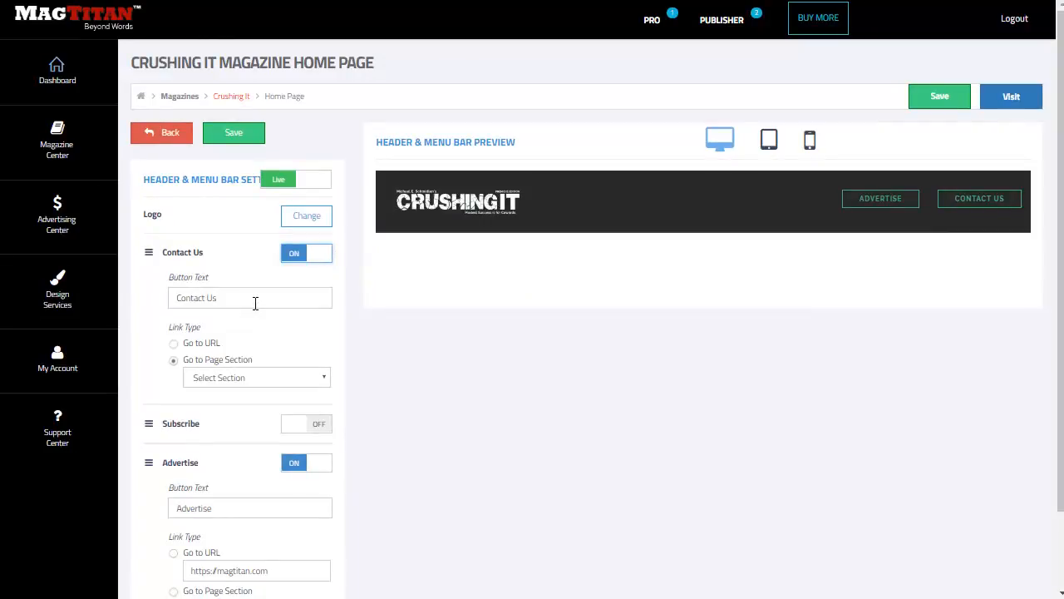
pyautogui.click(263, 303)
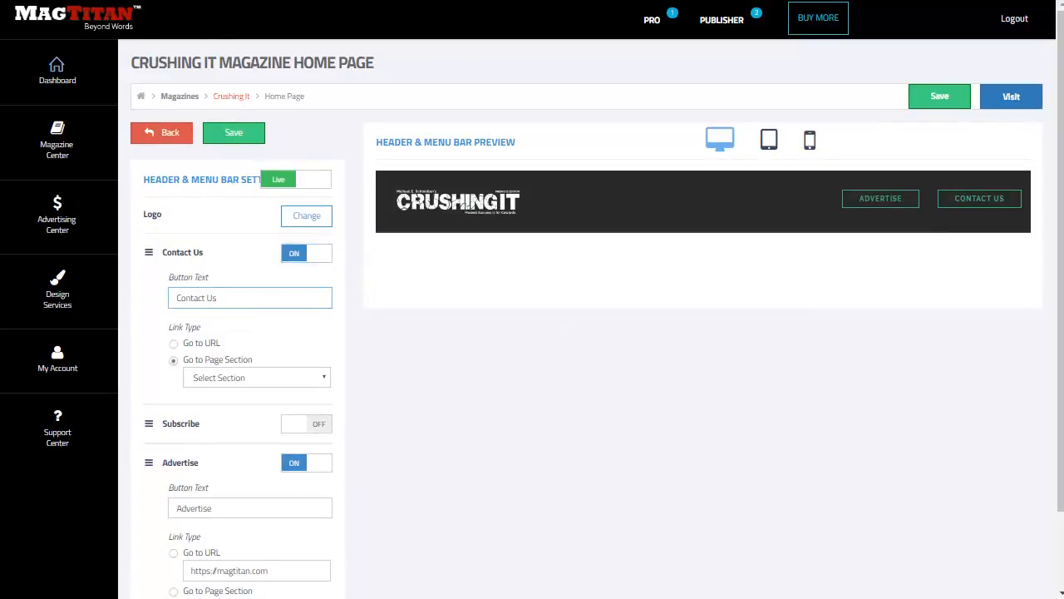
pyautogui.press('BackSpace')
pyautogui.press('BackSpace')
pyautogui.press('BackSpace')
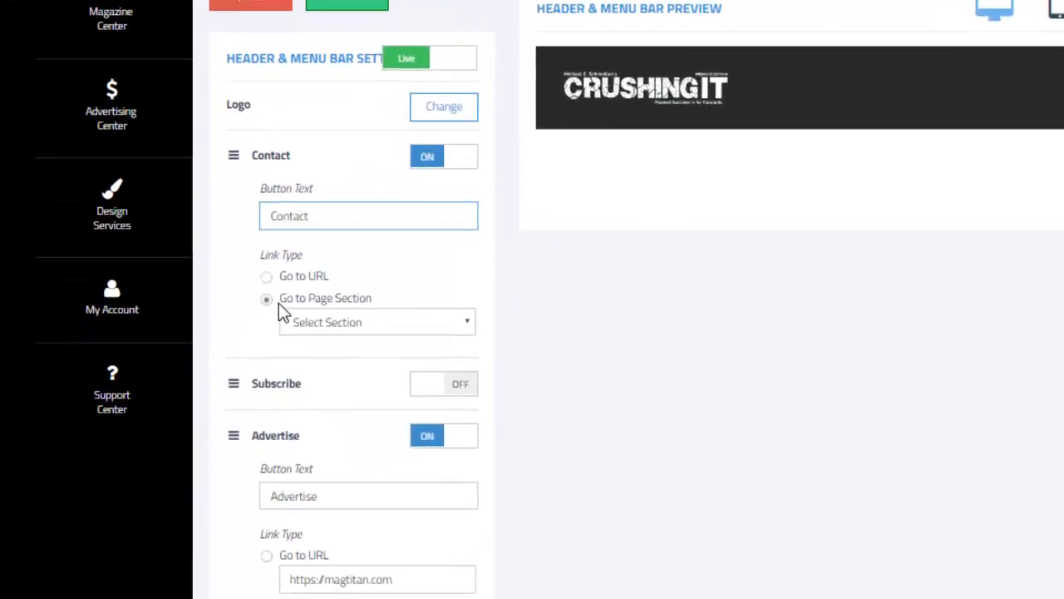
# Check the page section choices for the Contact button's link and set its link type to Go to URL.
pyautogui.click(273, 293)
pyautogui.click(267, 278)
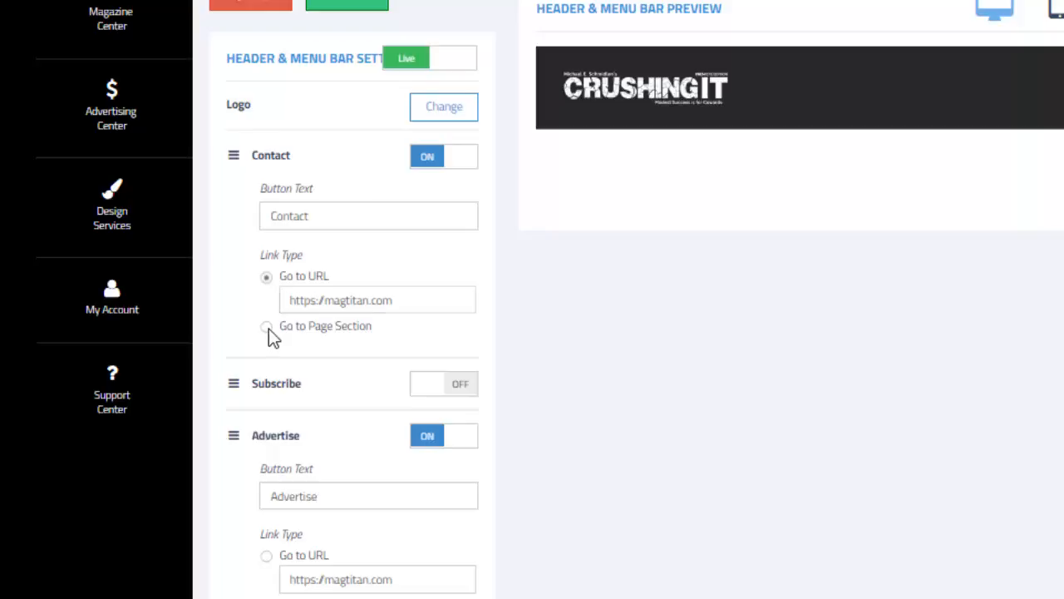
pyautogui.click(267, 327)
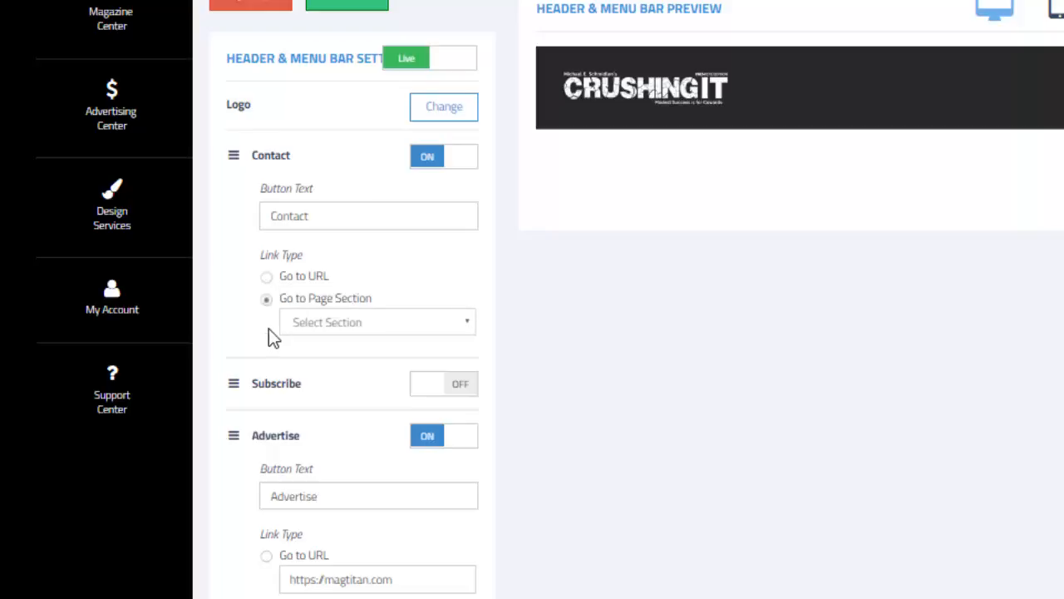
pyautogui.click(388, 330)
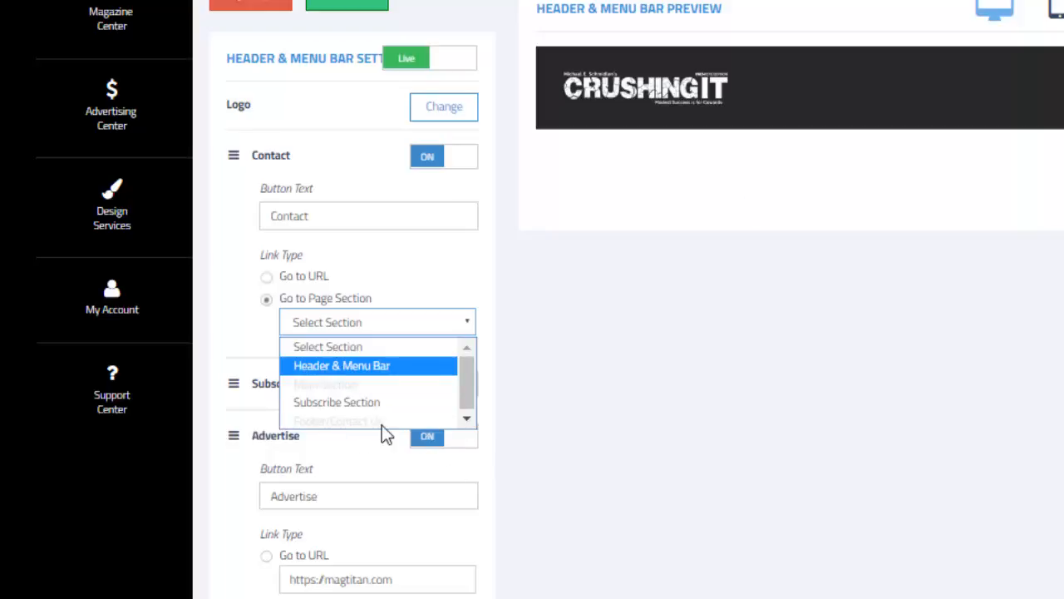
pyautogui.click(408, 276)
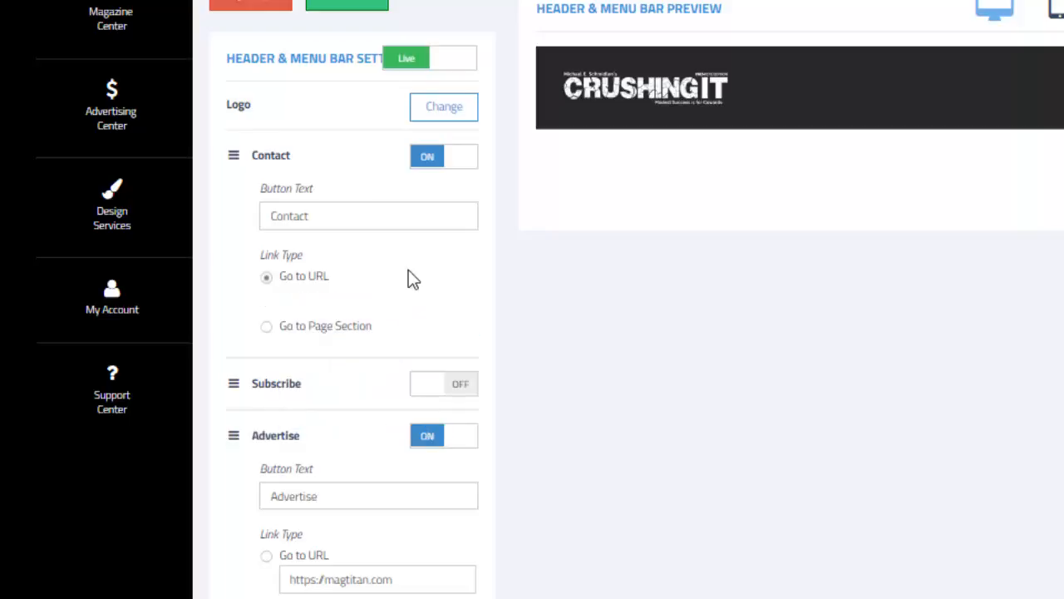
# Turn on the Subscribe button and Button #4 in the header menu, and save the header settings.
pyautogui.click(466, 388)
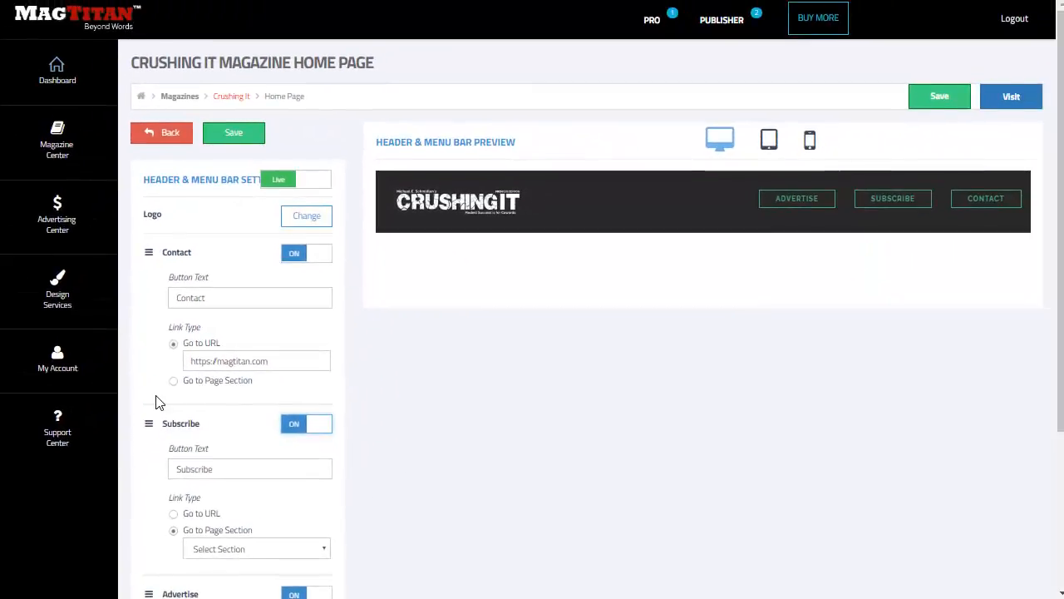
pyautogui.scroll(-1, 162, 405)
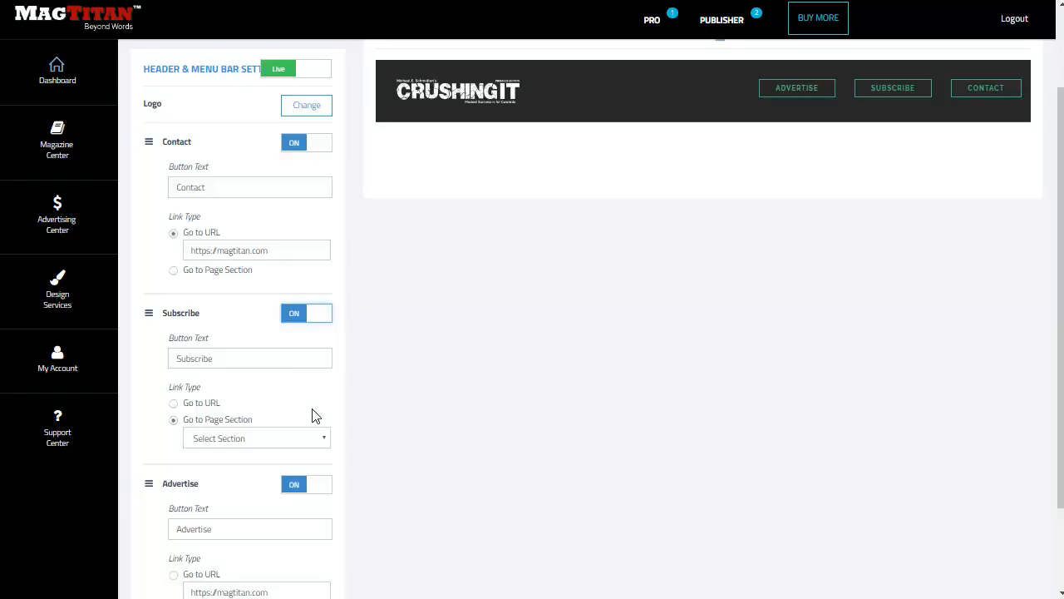
pyautogui.scroll(-2, 314, 415)
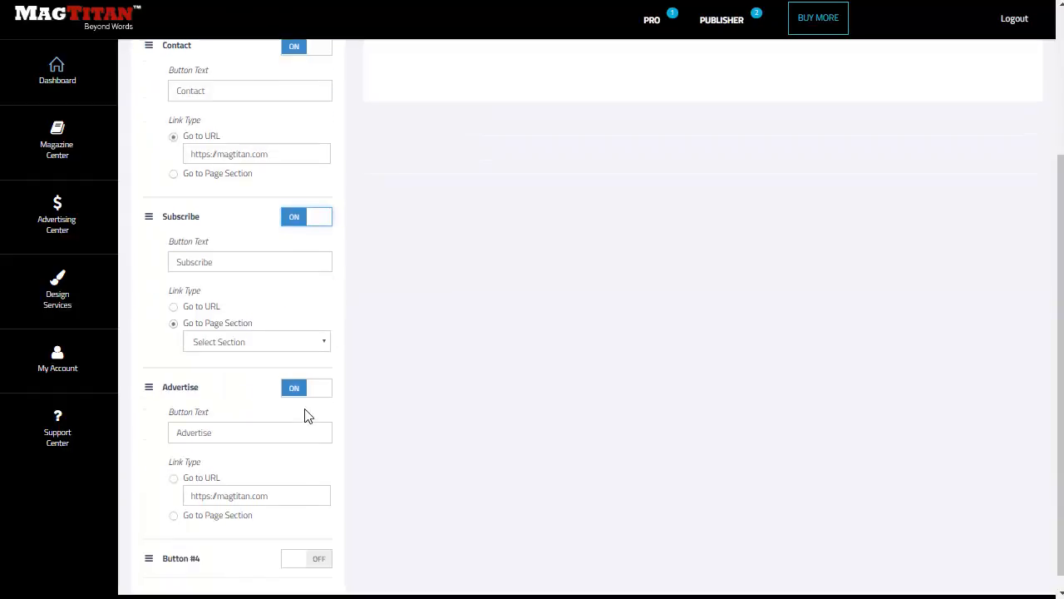
pyautogui.click(336, 553)
pyautogui.scroll(4, 616, 308)
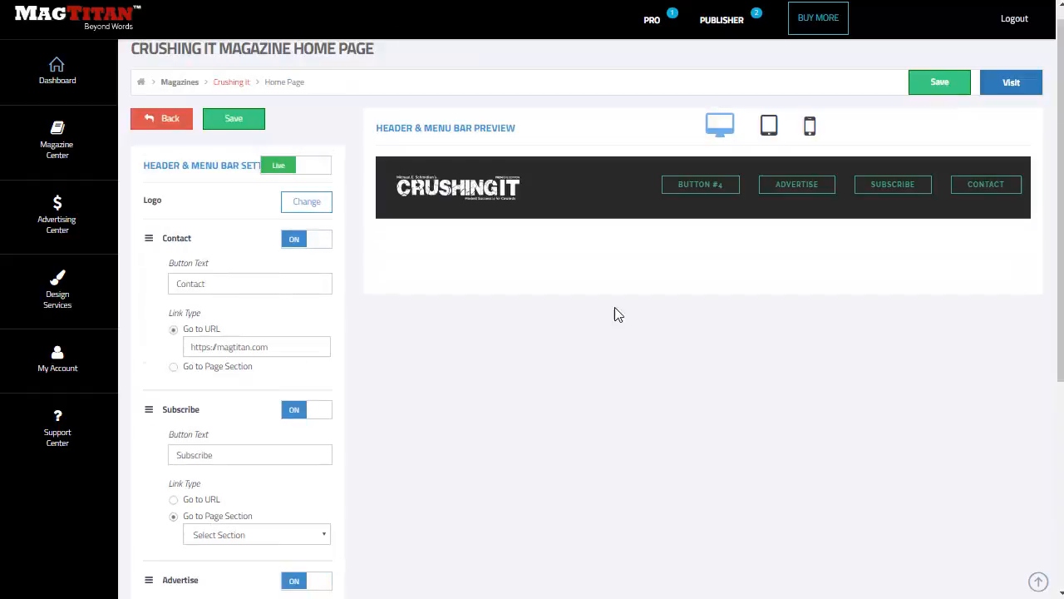
pyautogui.scroll(-5, 402, 392)
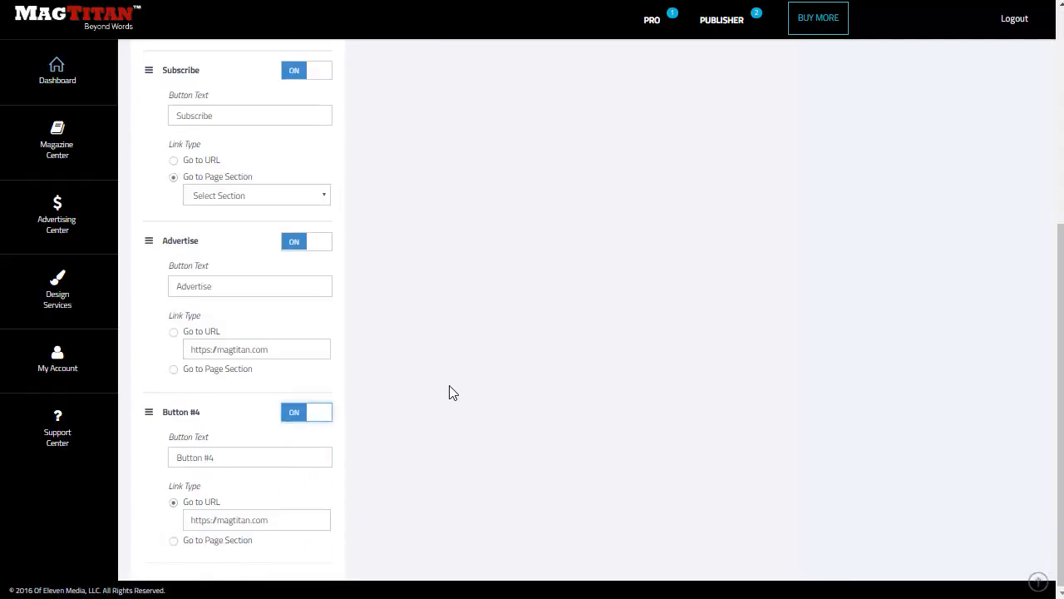
pyautogui.scroll(5, 451, 389)
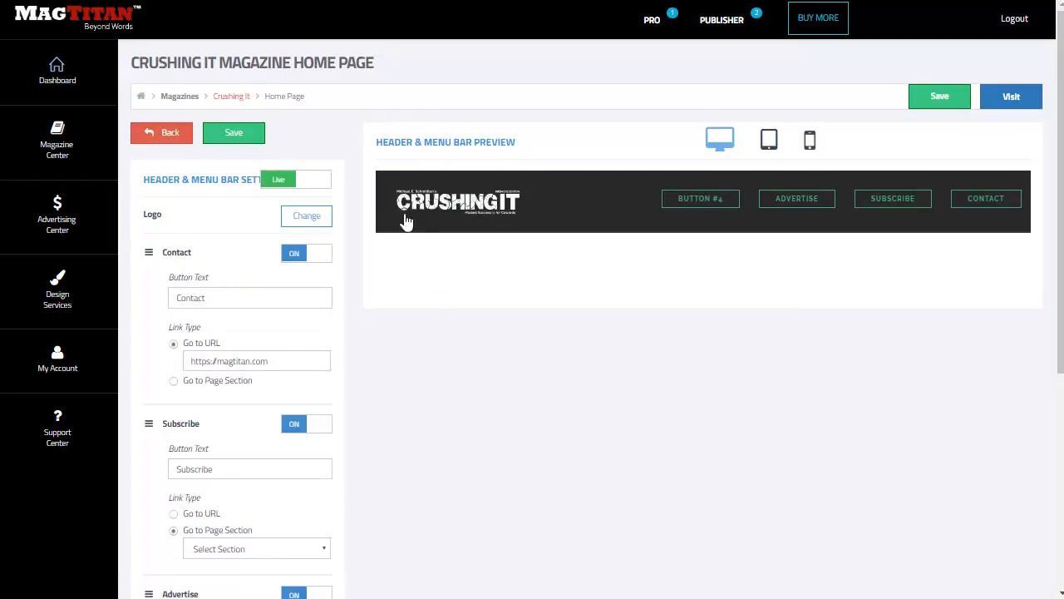
pyautogui.click(250, 143)
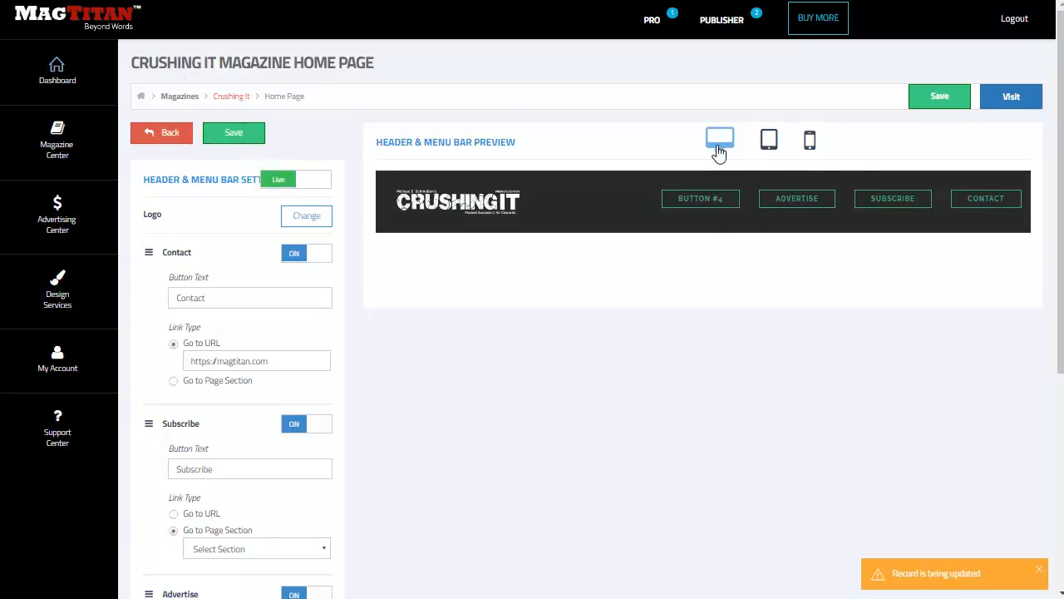
# Preview the header in the tablet layout with its menu expanded and in the phone layout, and return to the desktop preview.
pyautogui.click(770, 142)
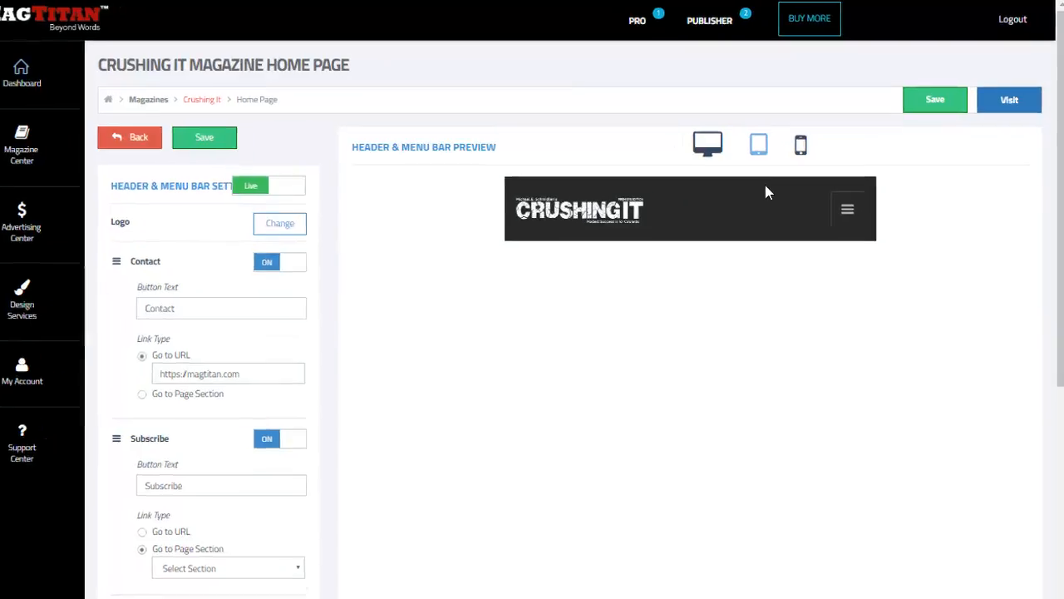
pyautogui.click(850, 211)
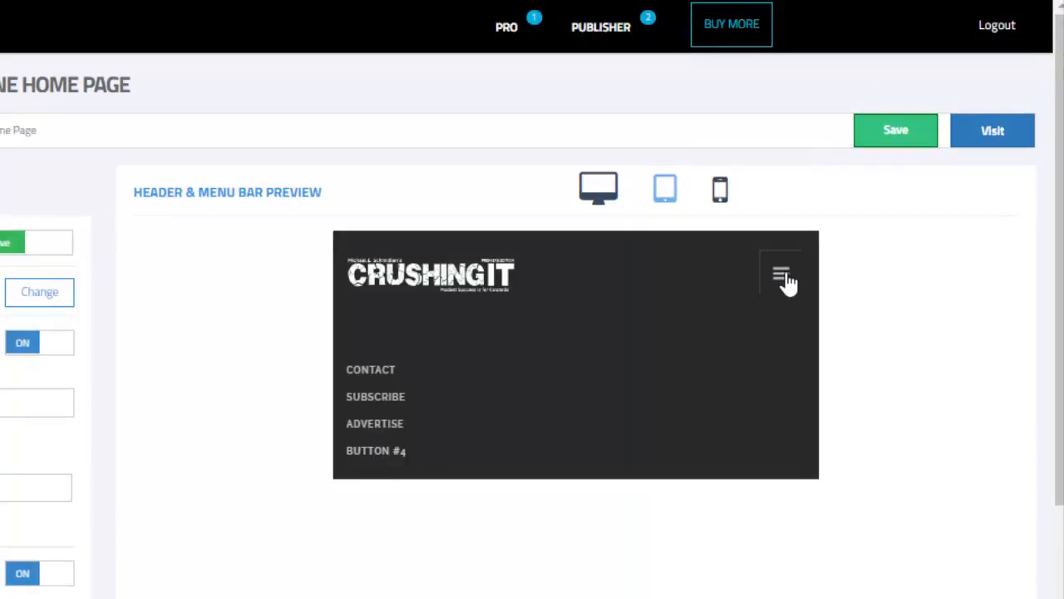
pyautogui.click(781, 277)
pyautogui.click(721, 192)
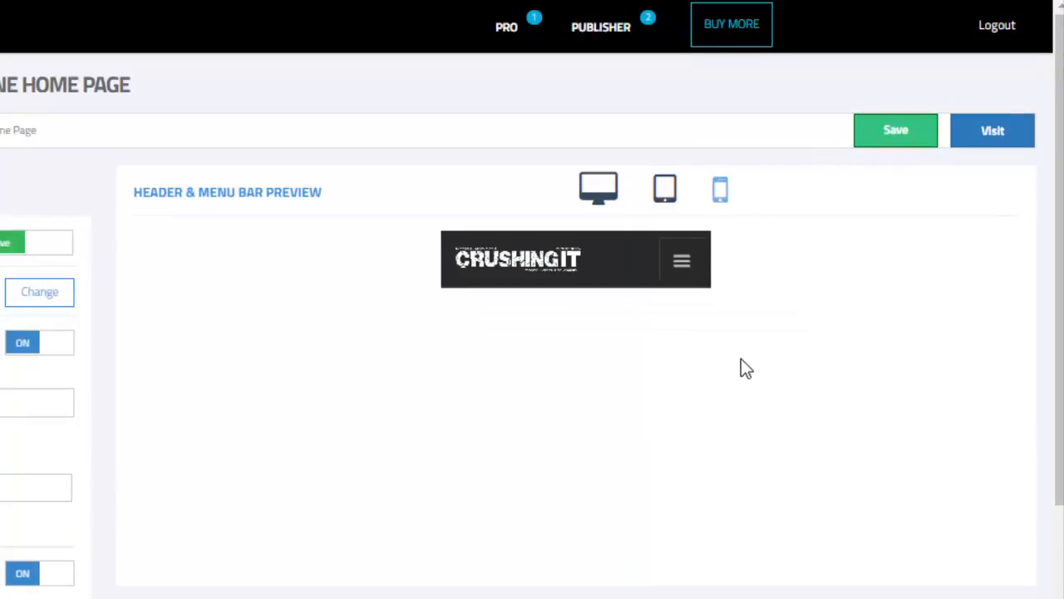
pyautogui.click(597, 188)
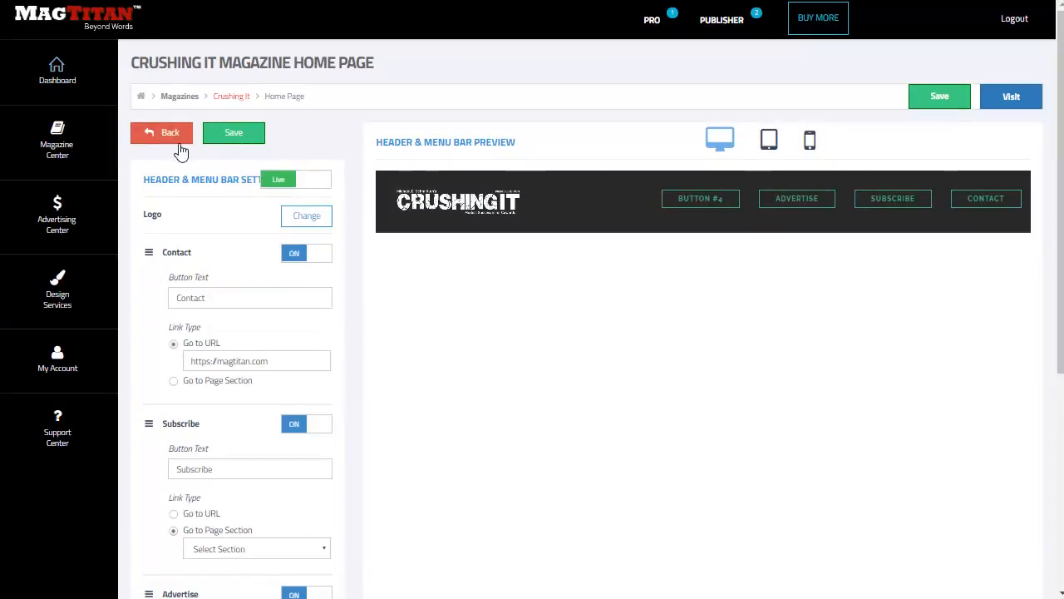
# Return to the website sections, open the Main Section settings and set that section to Live.
pyautogui.click(158, 133)
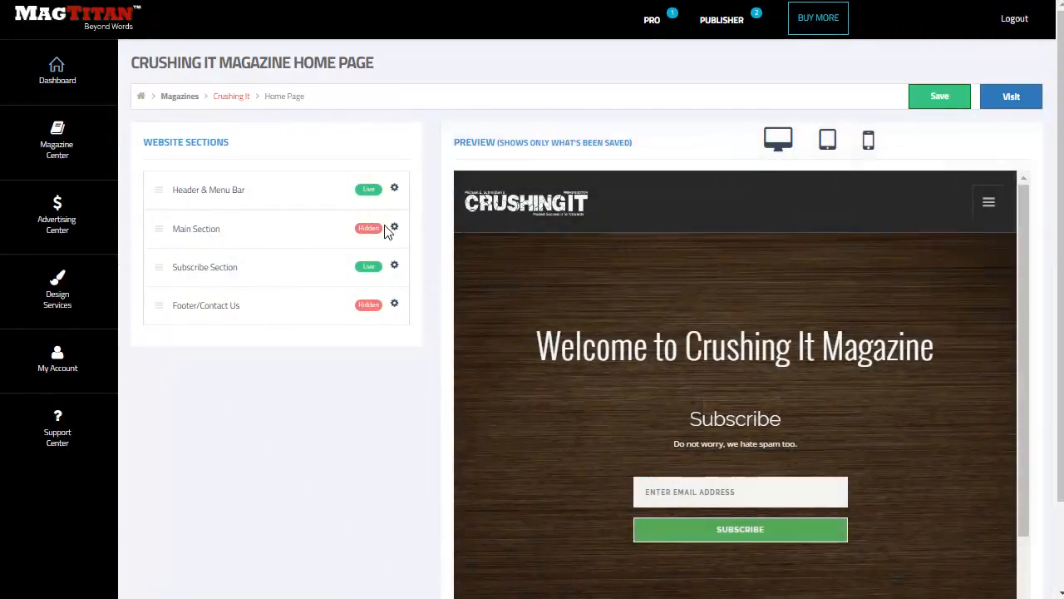
pyautogui.click(395, 230)
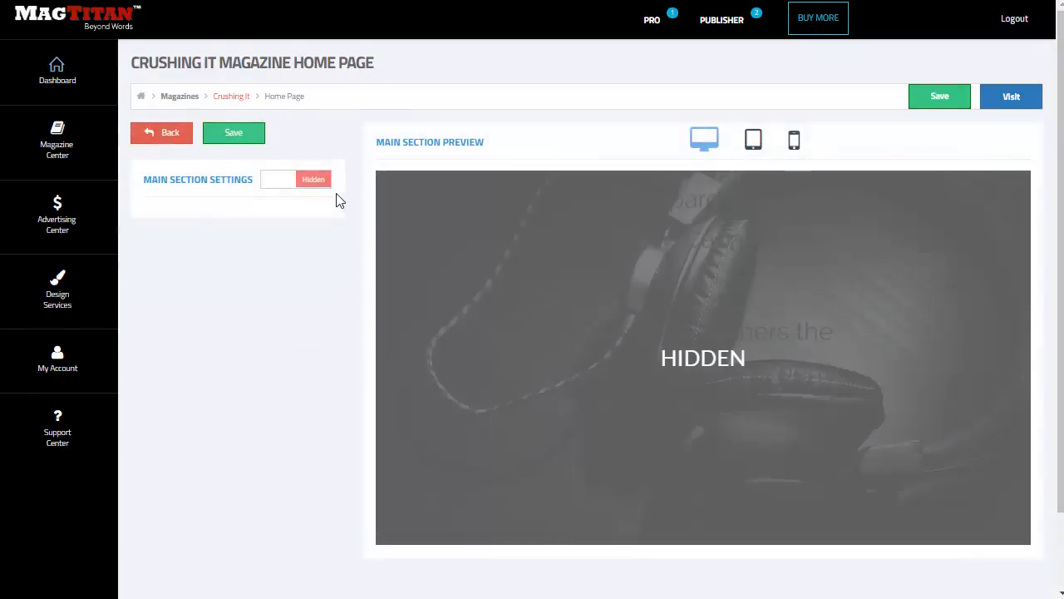
pyautogui.click(312, 181)
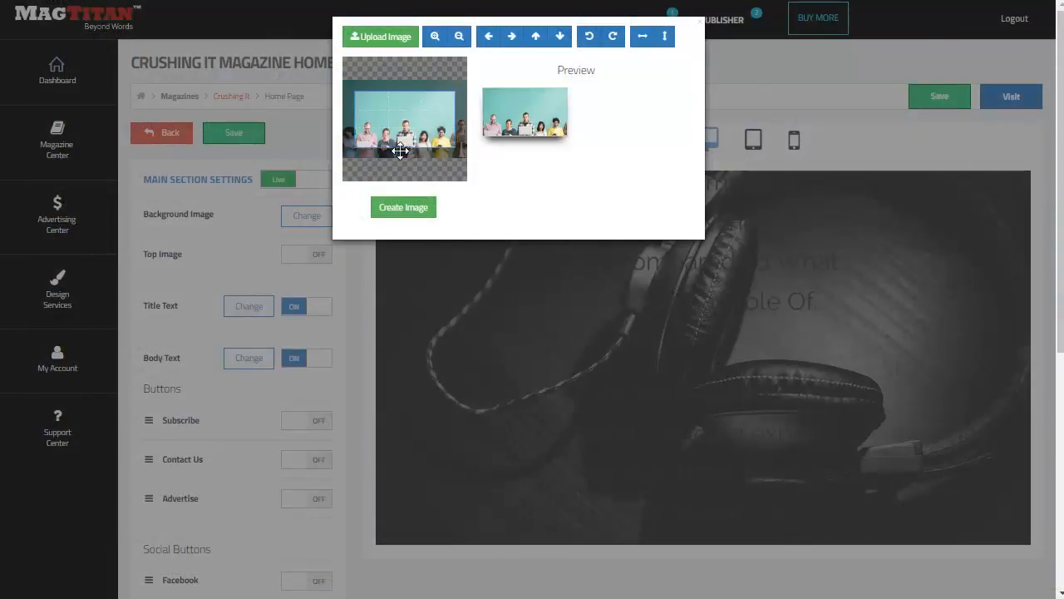
# Position the crop area over the group of people with devices and create the main section's background image.
pyautogui.moveTo(415, 132); pyautogui.dragTo(412, 130)
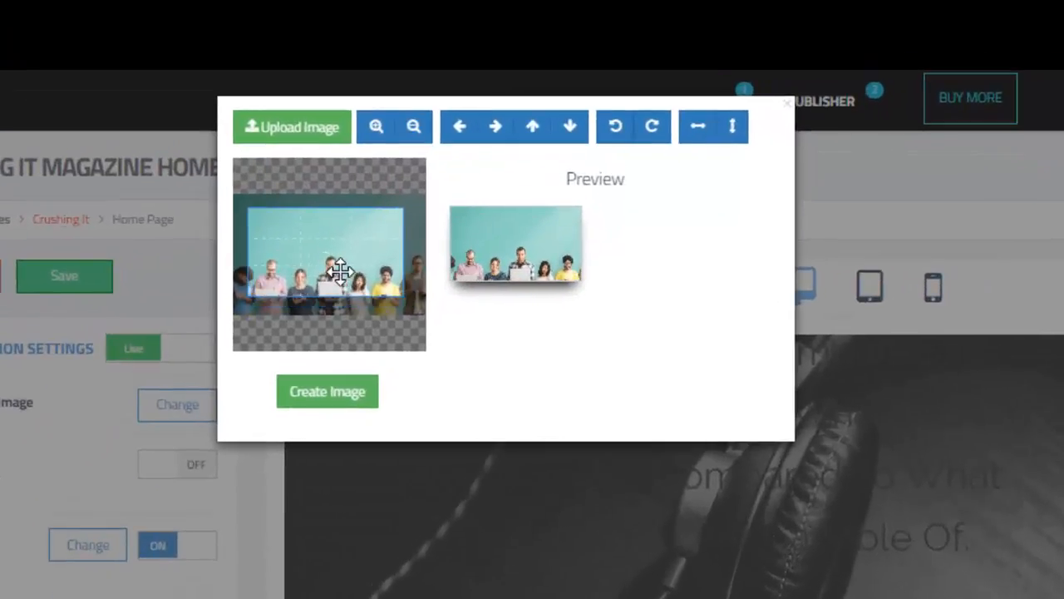
pyautogui.moveTo(340, 271); pyautogui.dragTo(338, 283)
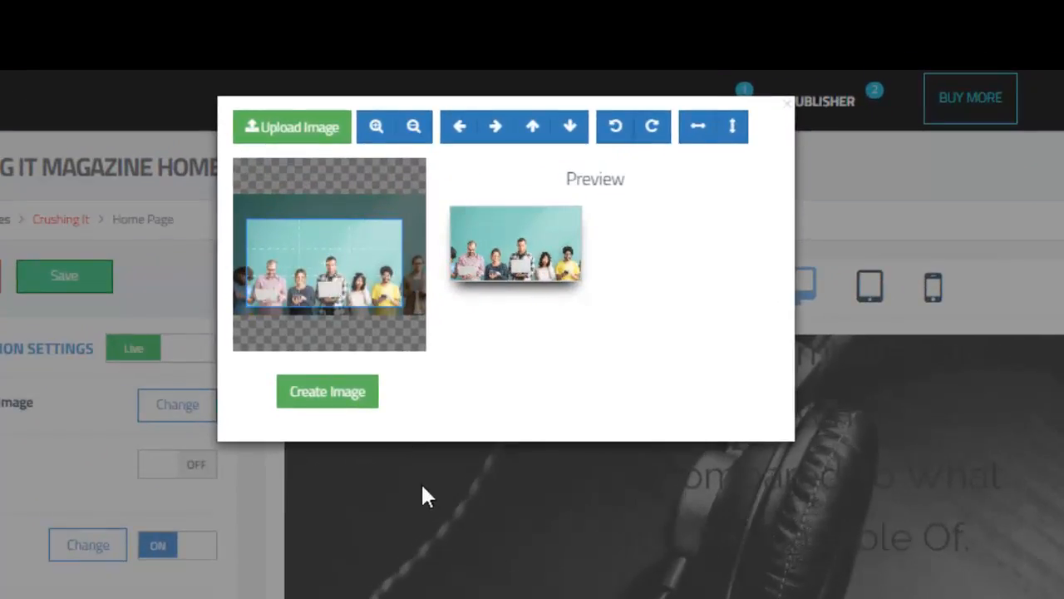
pyautogui.click(345, 399)
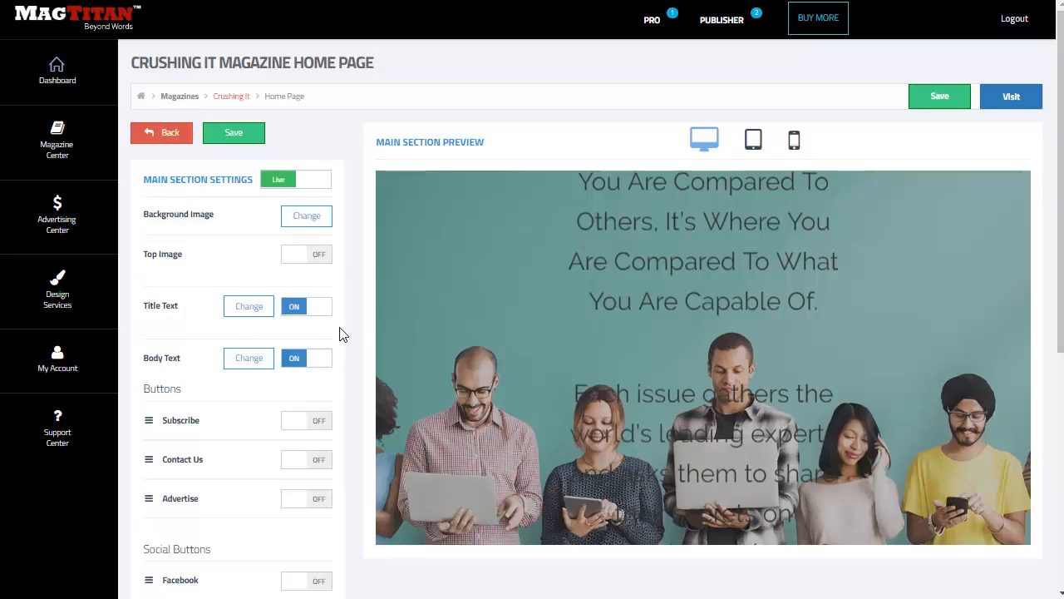
# Delete the success quote and the issue description from the main section's body text and close the editor.
pyautogui.click(250, 307)
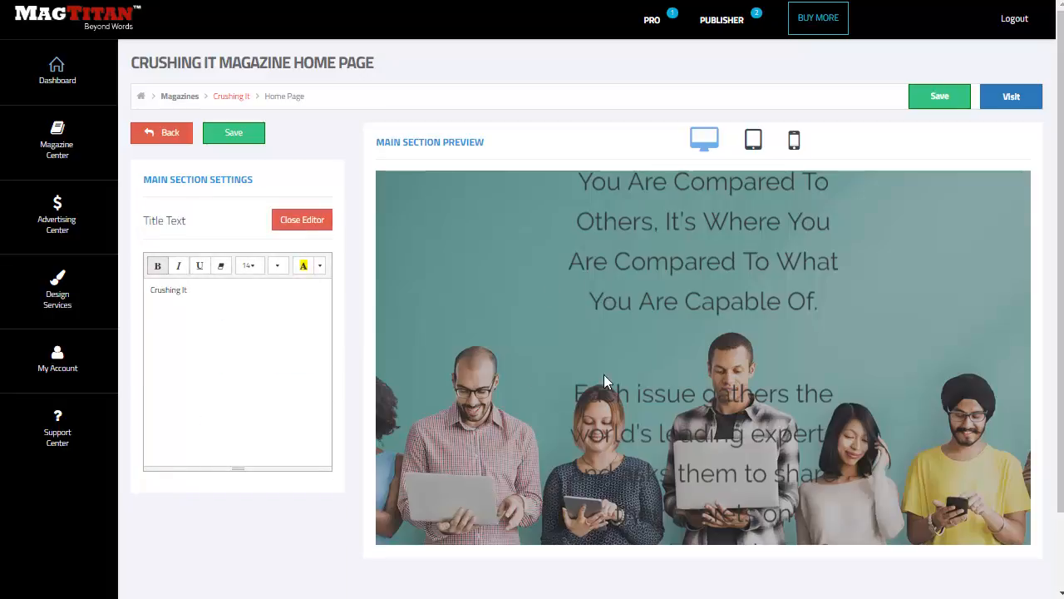
pyautogui.click(298, 223)
pyautogui.click(252, 373)
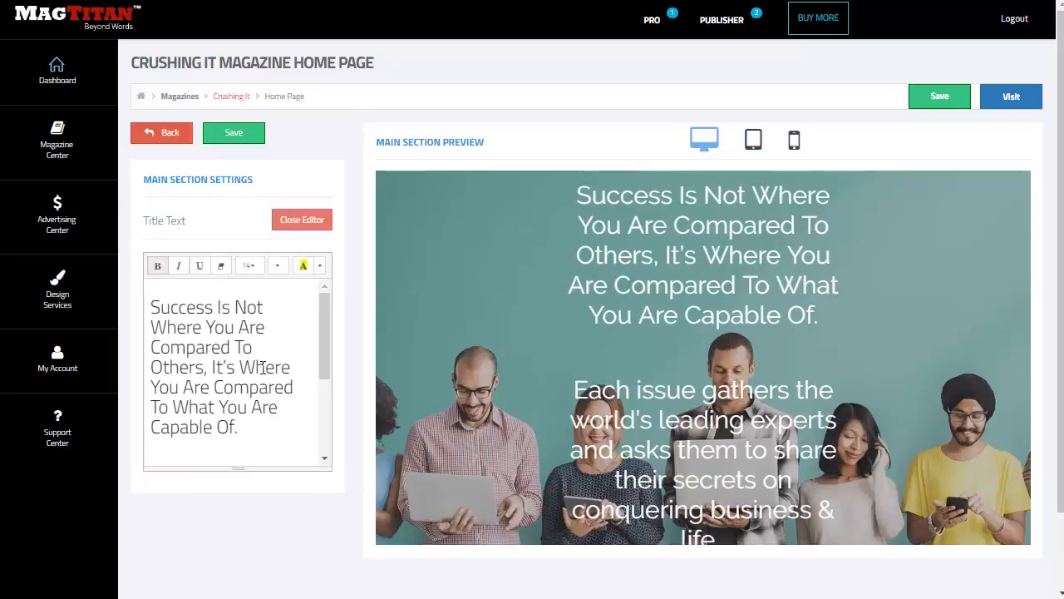
pyautogui.scroll(-4, 258, 371)
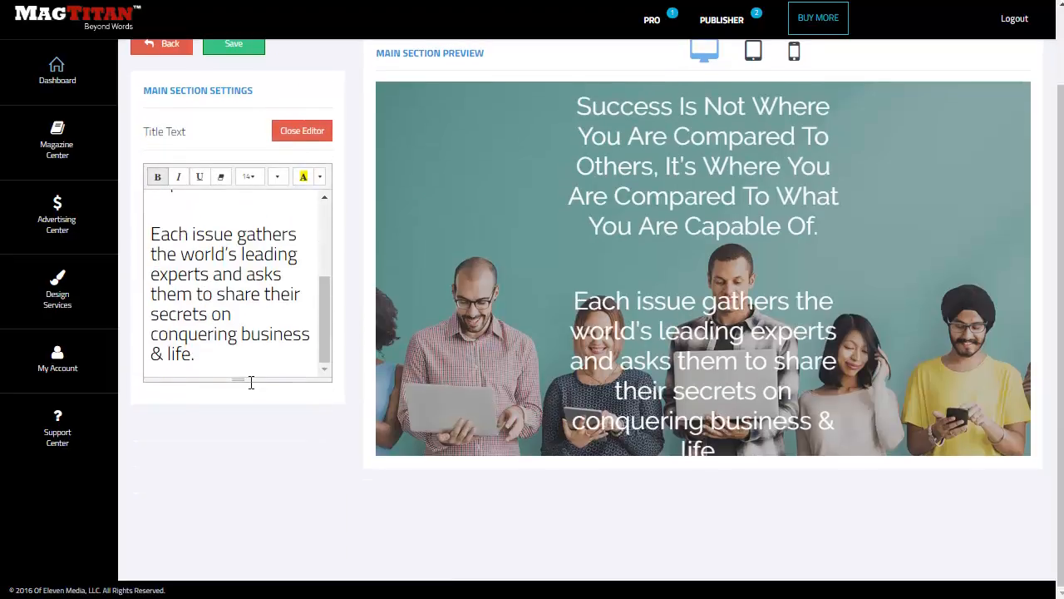
pyautogui.moveTo(251, 369); pyautogui.dragTo(125, 187)
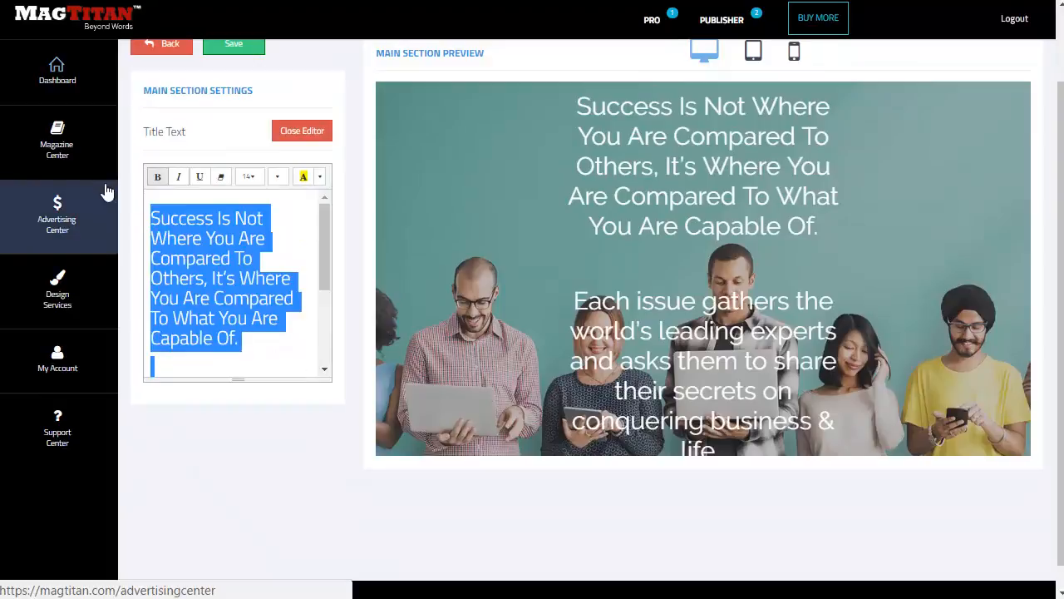
pyautogui.press('Delete')
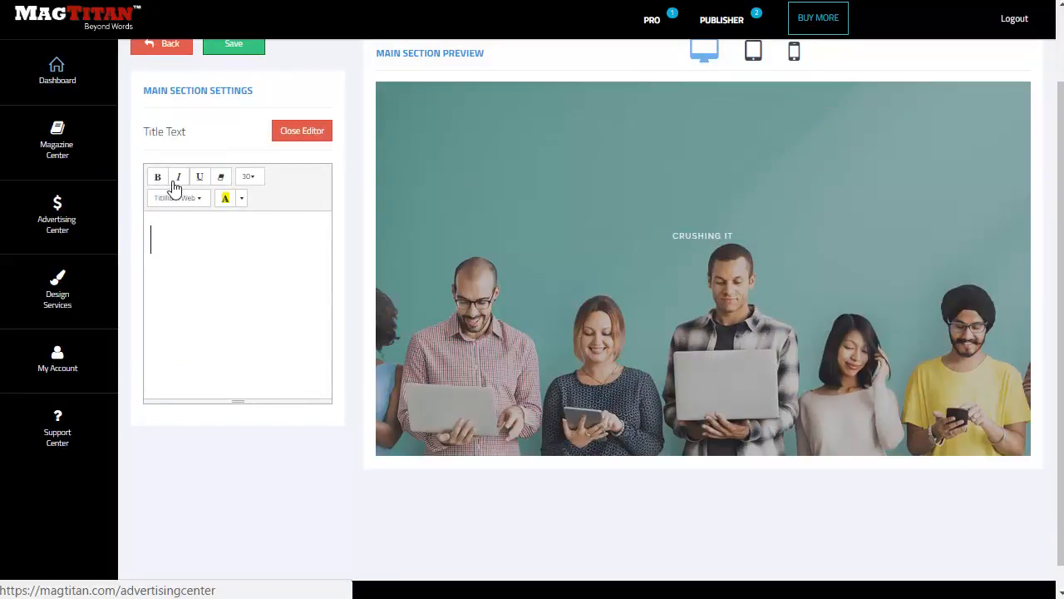
pyautogui.click(299, 132)
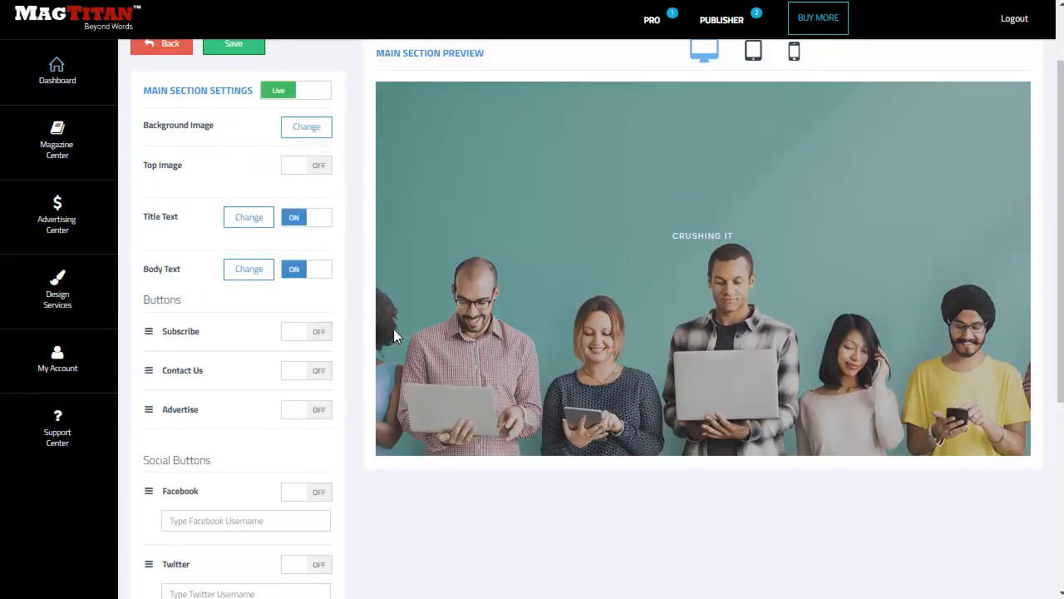
# Open the main section's title text and set the words Crushing It to font size 23.
pyautogui.click(254, 223)
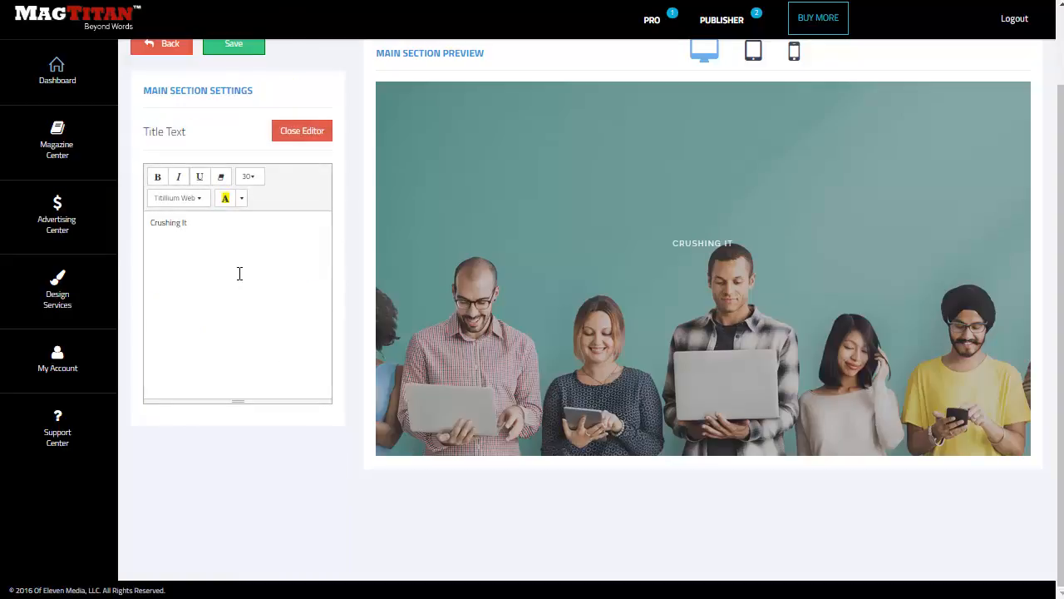
pyautogui.moveTo(203, 236); pyautogui.dragTo(155, 232)
pyautogui.click(253, 180)
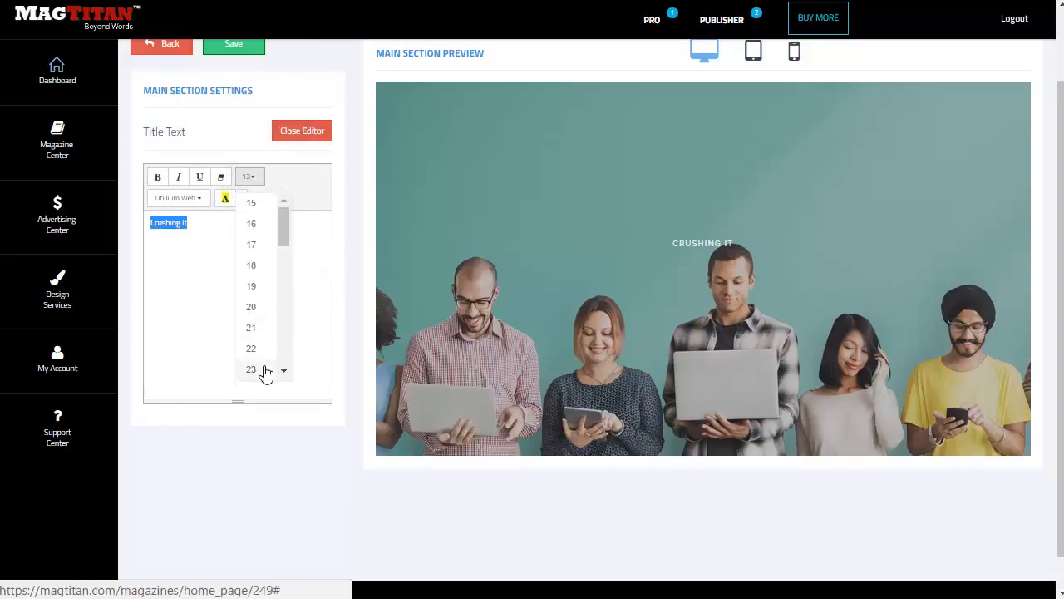
pyautogui.click(265, 372)
pyautogui.click(253, 178)
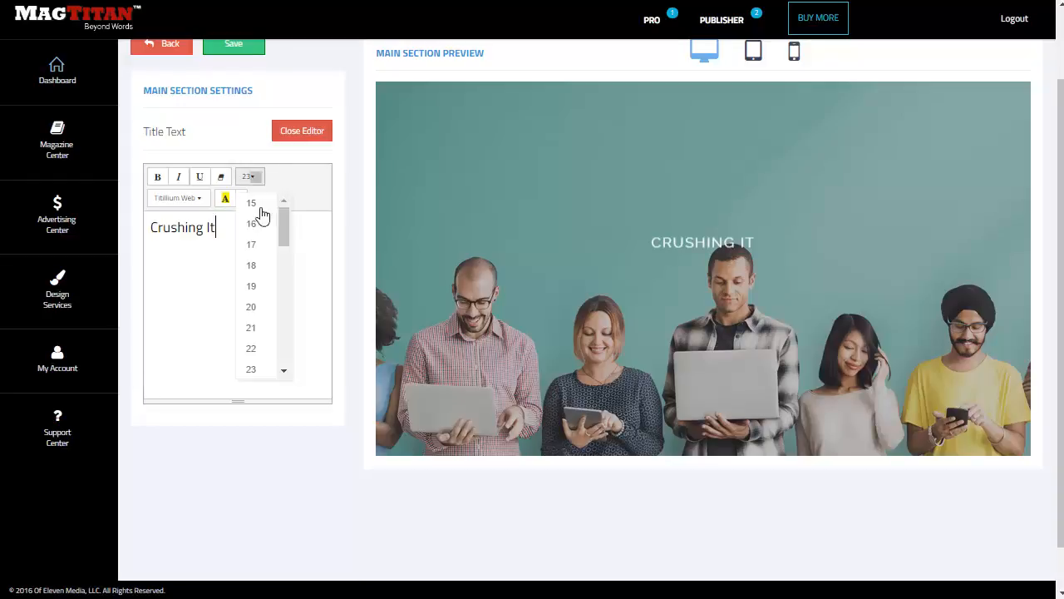
pyautogui.scroll(-5, 254, 283)
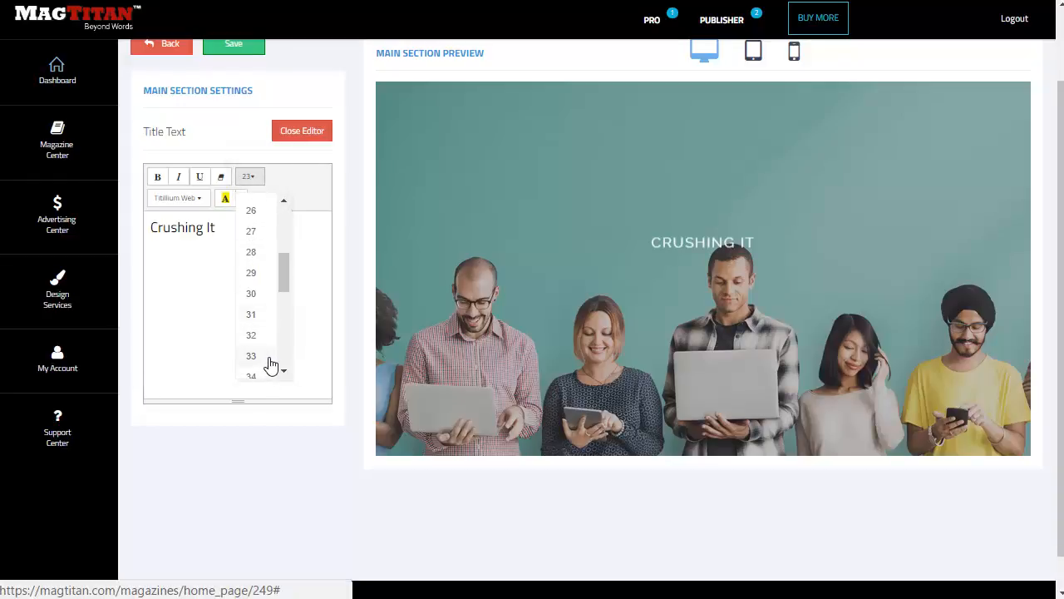
pyautogui.click(258, 380)
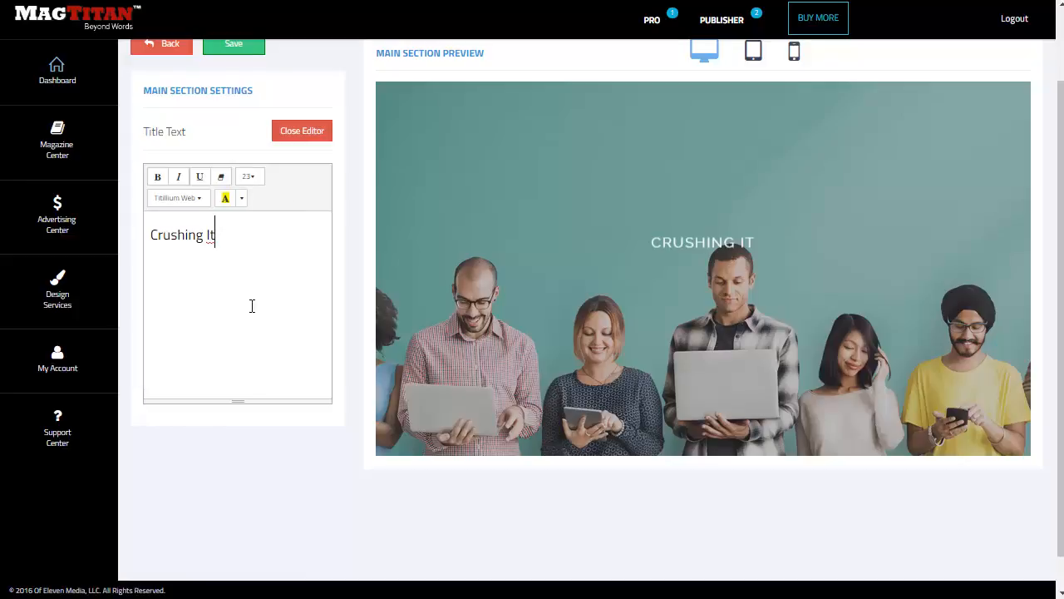
# Set the Crushing It title text to font size 34, keep it unbolded, and close the title editor.
pyautogui.moveTo(231, 244); pyautogui.dragTo(128, 240)
pyautogui.click(248, 177)
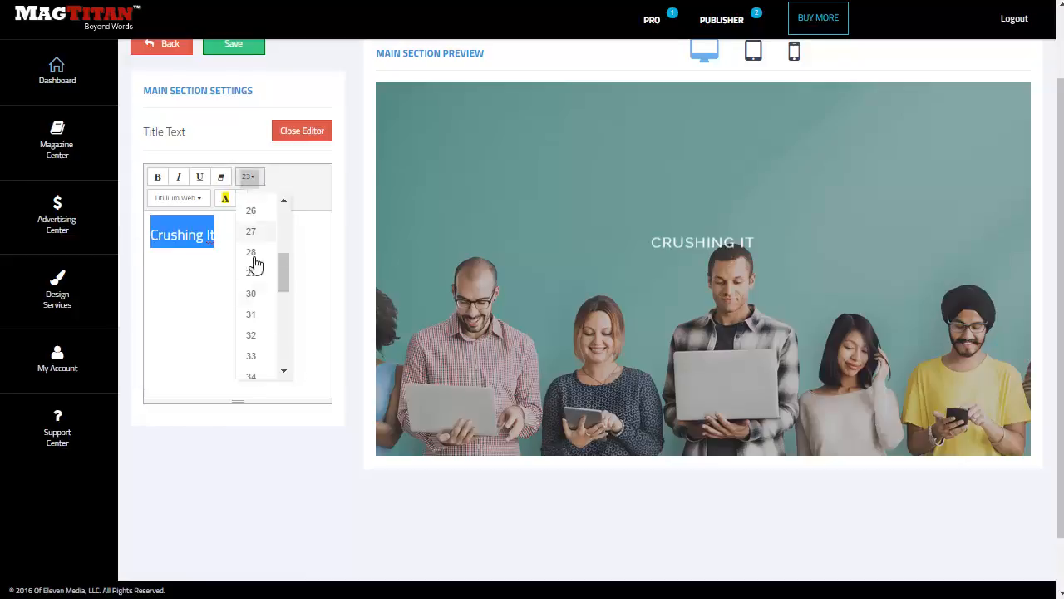
pyautogui.scroll(-2, 260, 343)
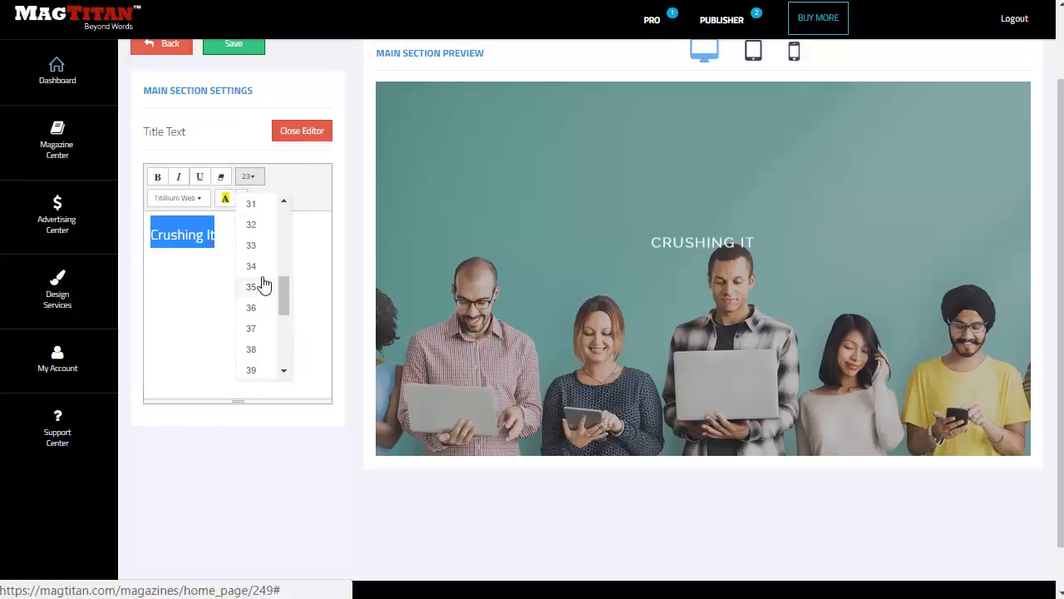
pyautogui.click(262, 271)
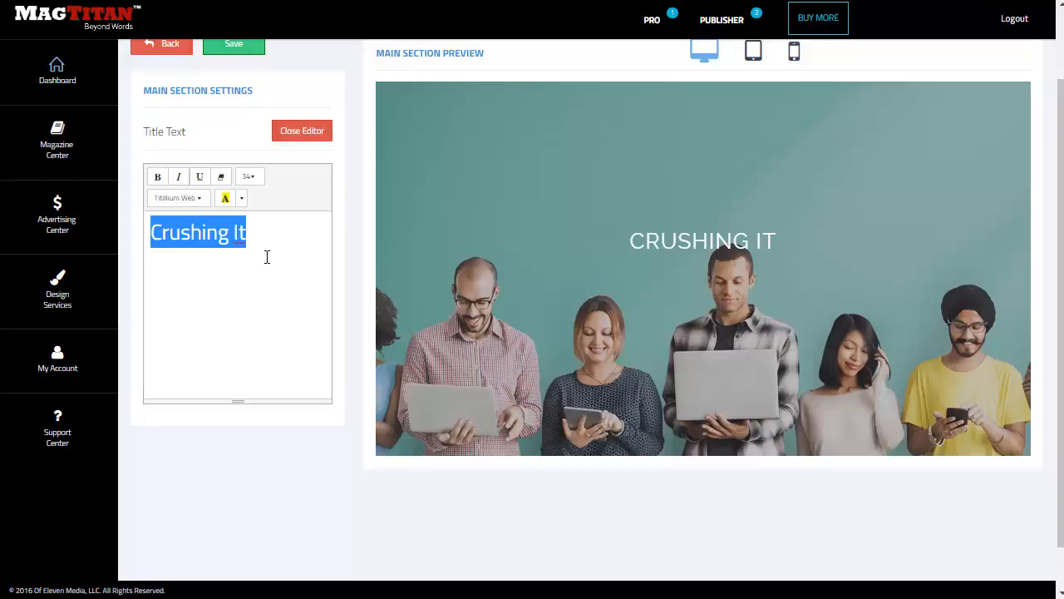
pyautogui.click(160, 179)
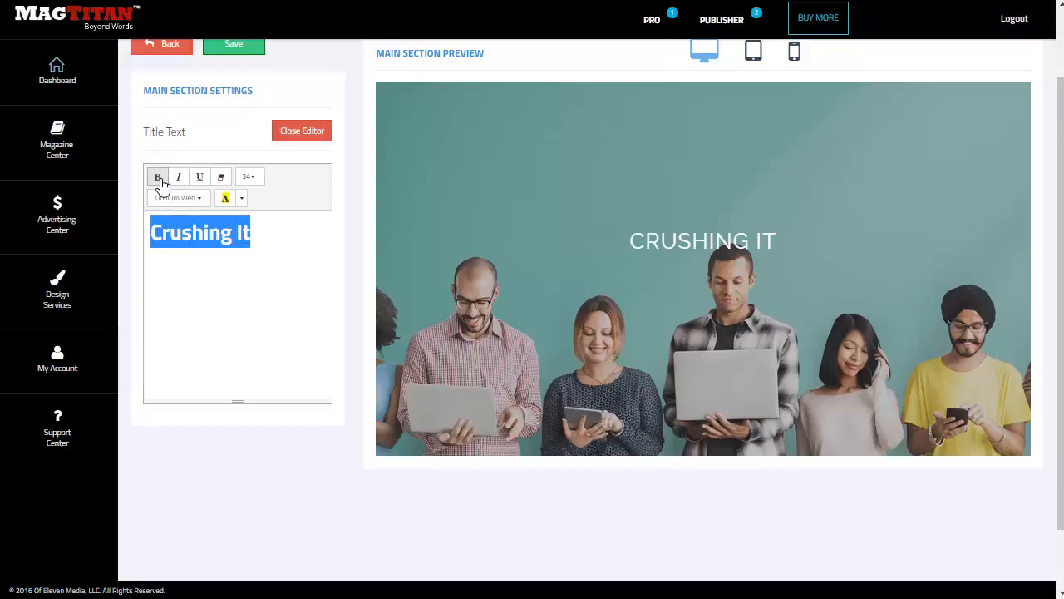
pyautogui.click(160, 179)
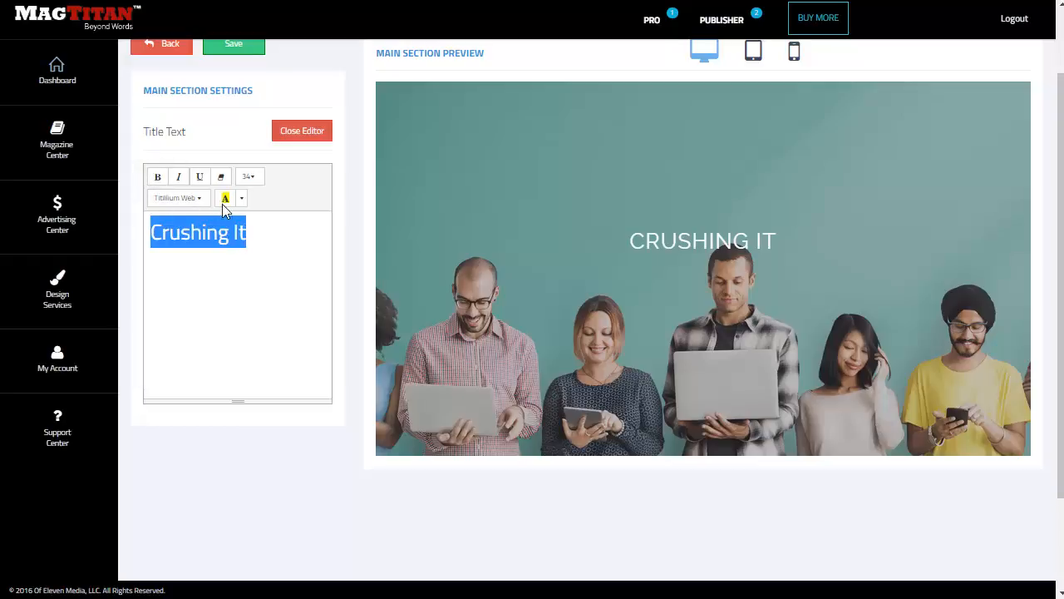
pyautogui.click(315, 137)
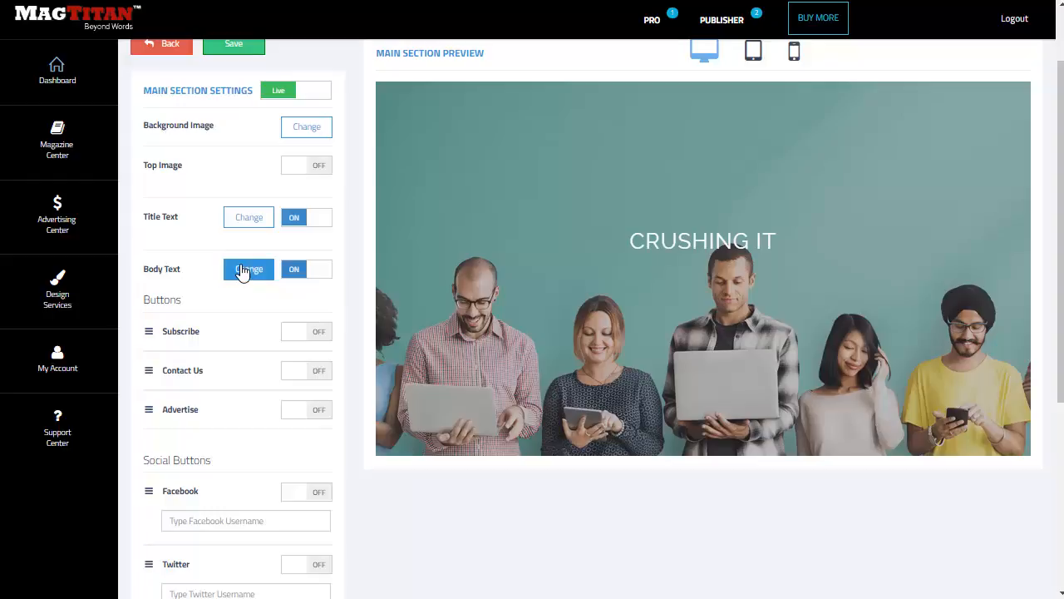
# Enter "Modest Success is For Cowards" as the main section's body text and close the editor.
pyautogui.click(244, 269)
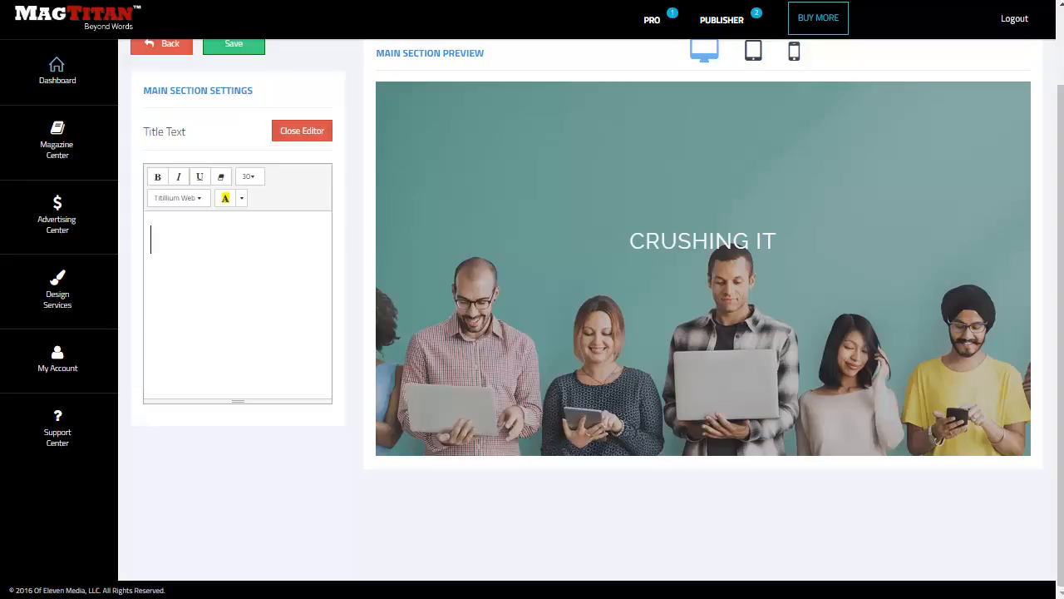
pyautogui.write('Modest Success is')
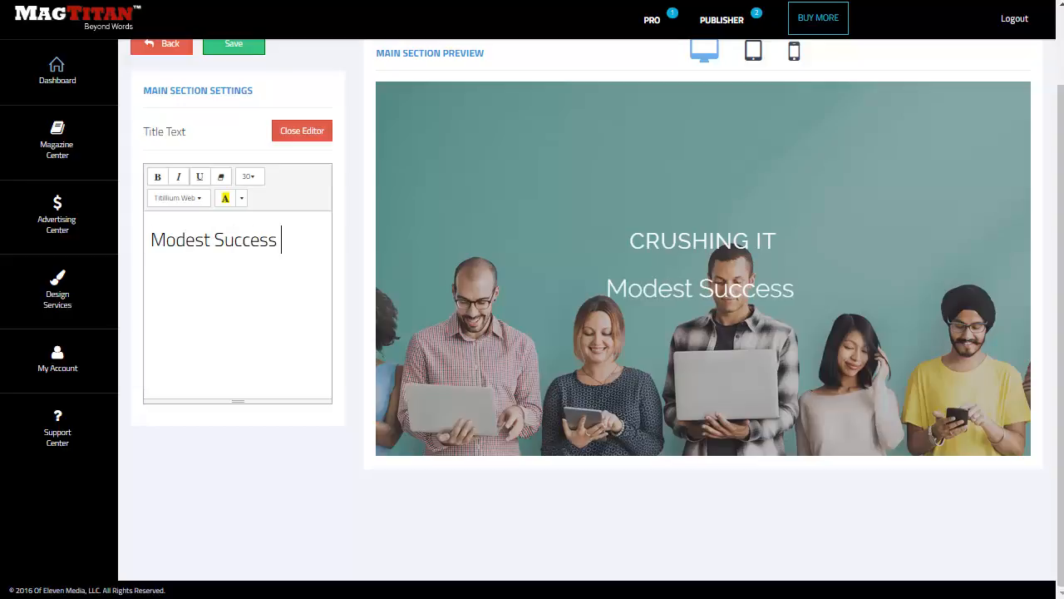
pyautogui.write(' For Cowards')
pyautogui.click(302, 130)
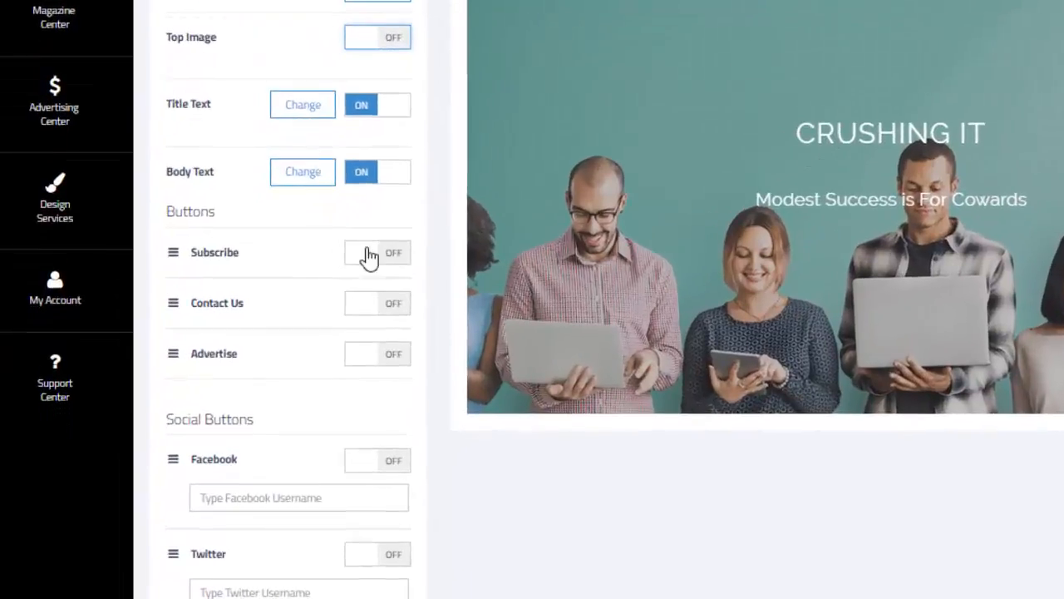
# Turn on the Subscribe, Contact Us and Advertise buttons in the main section.
pyautogui.click(327, 332)
pyautogui.click(398, 301)
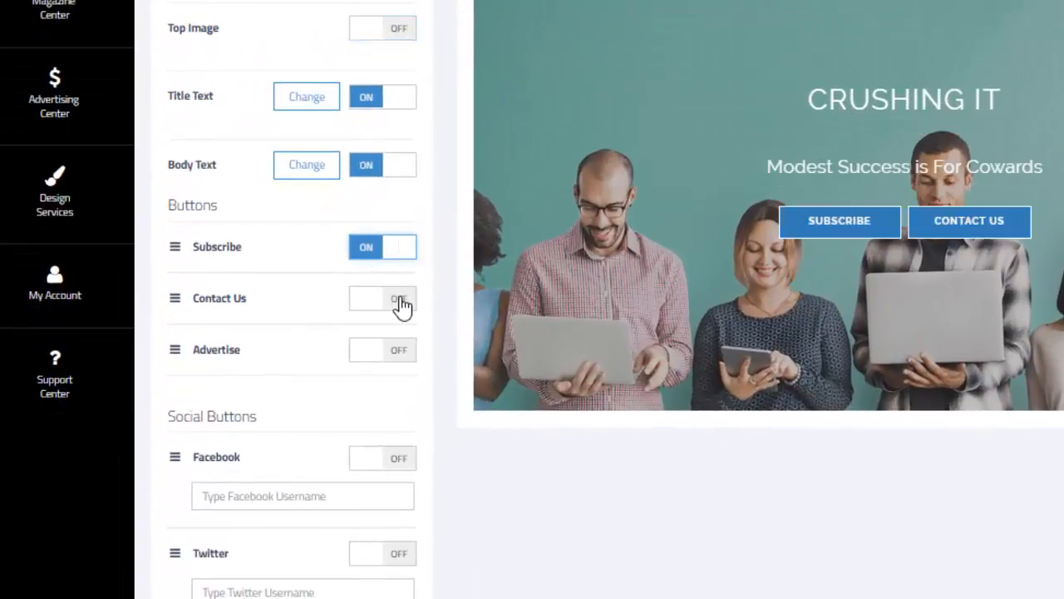
pyautogui.click(410, 361)
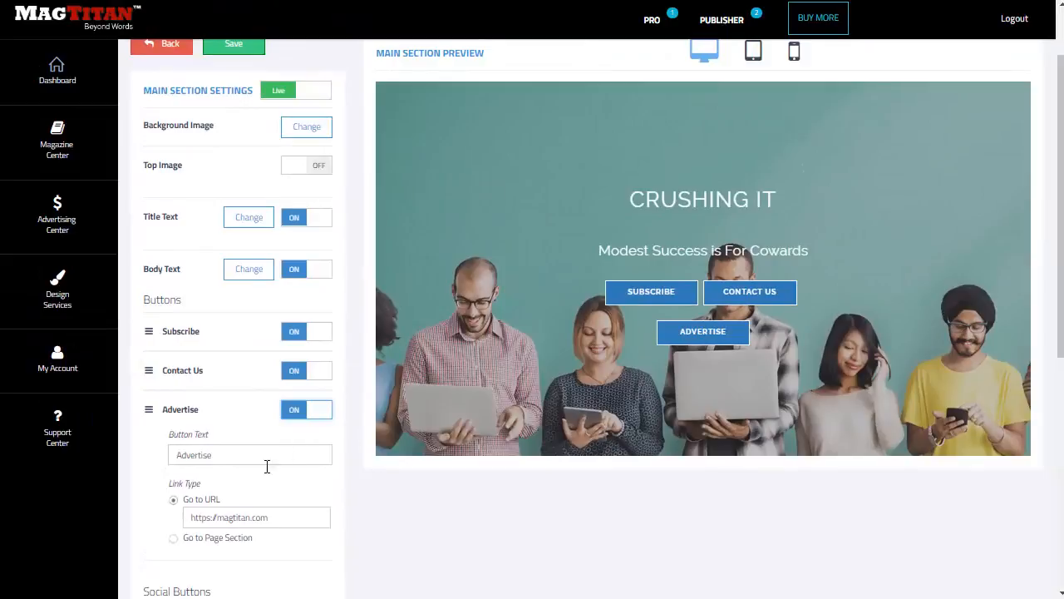
# Turn on the Facebook and Twitter social buttons and place the cursor in the Facebook username field.
pyautogui.scroll(-3, 258, 464)
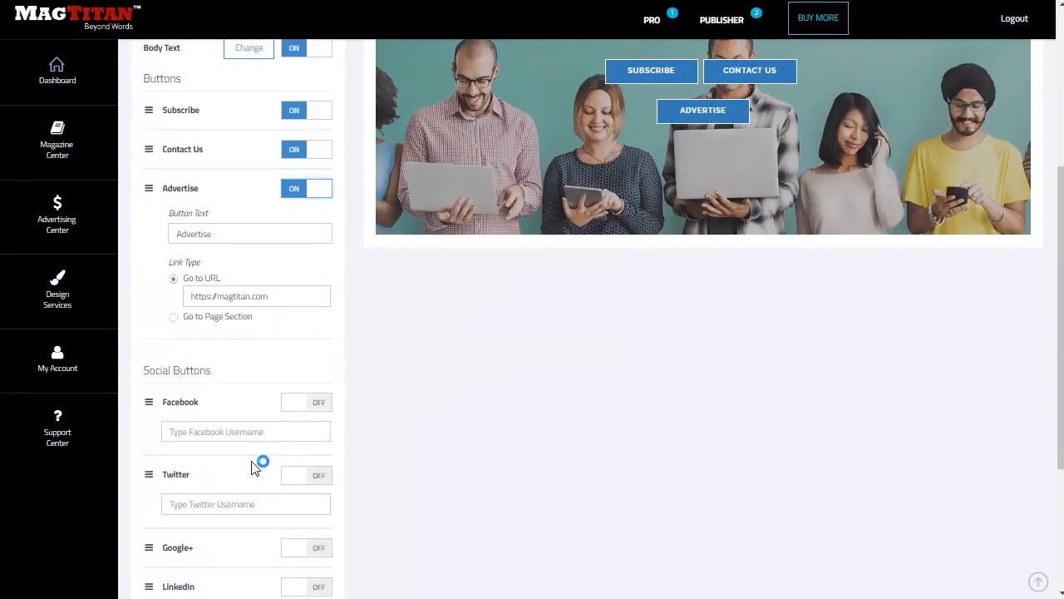
pyautogui.scroll(2, 269, 444)
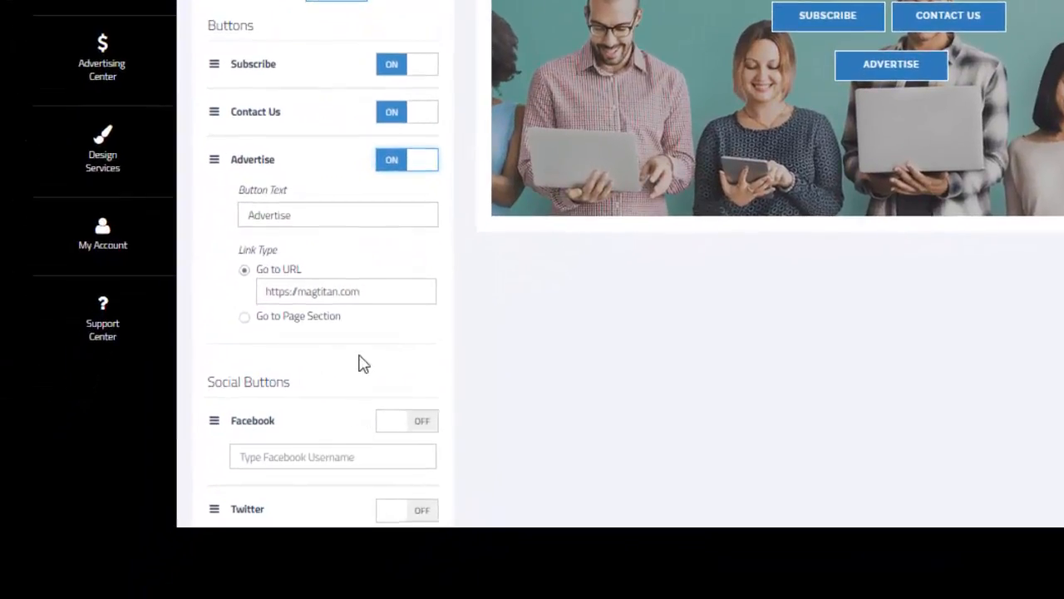
pyautogui.scroll(-3, 337, 387)
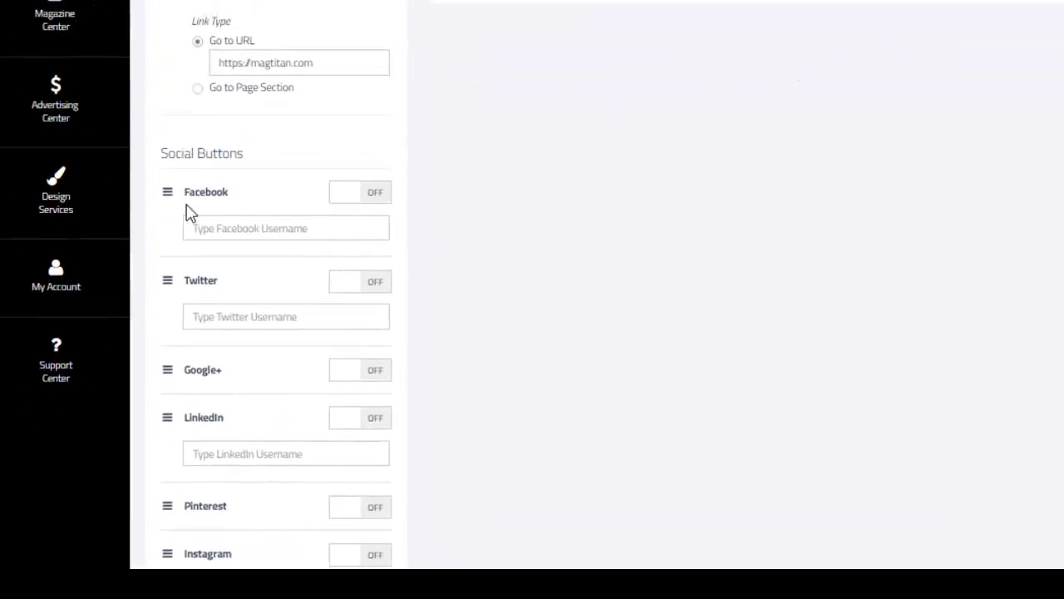
pyautogui.click(295, 272)
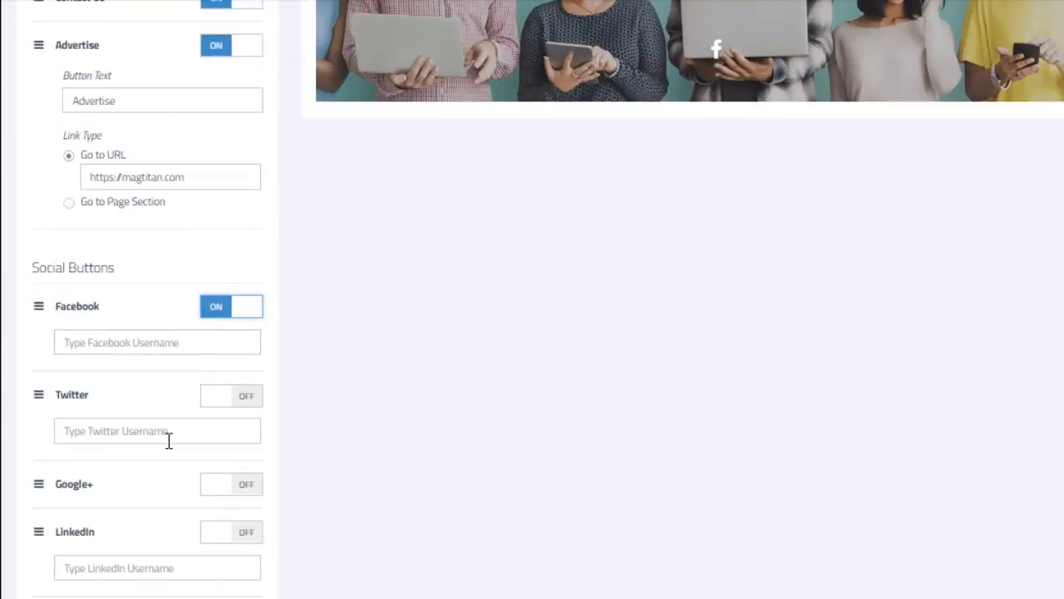
pyautogui.click(239, 399)
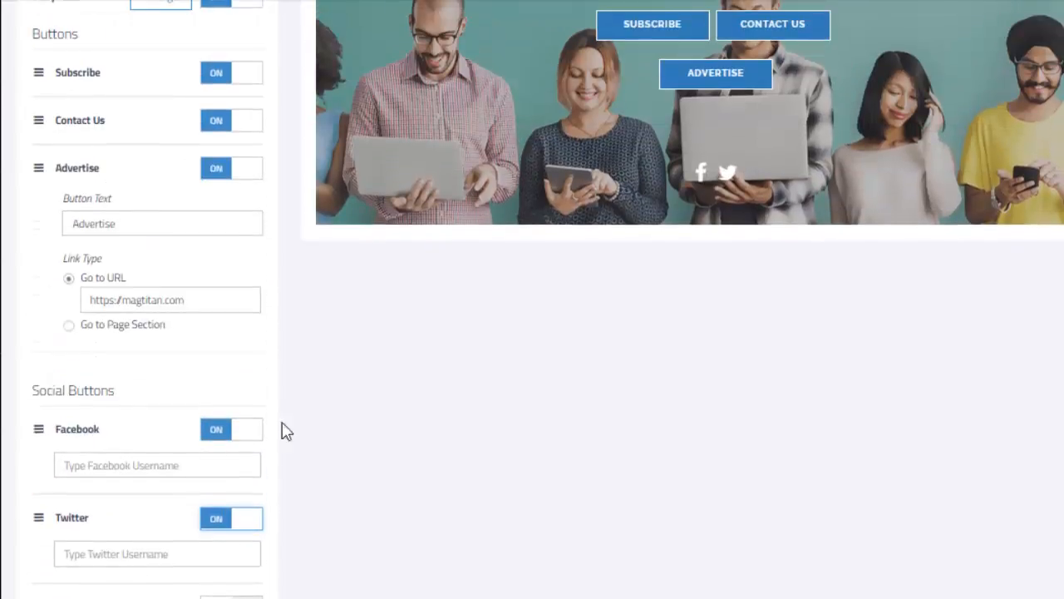
pyautogui.click(148, 466)
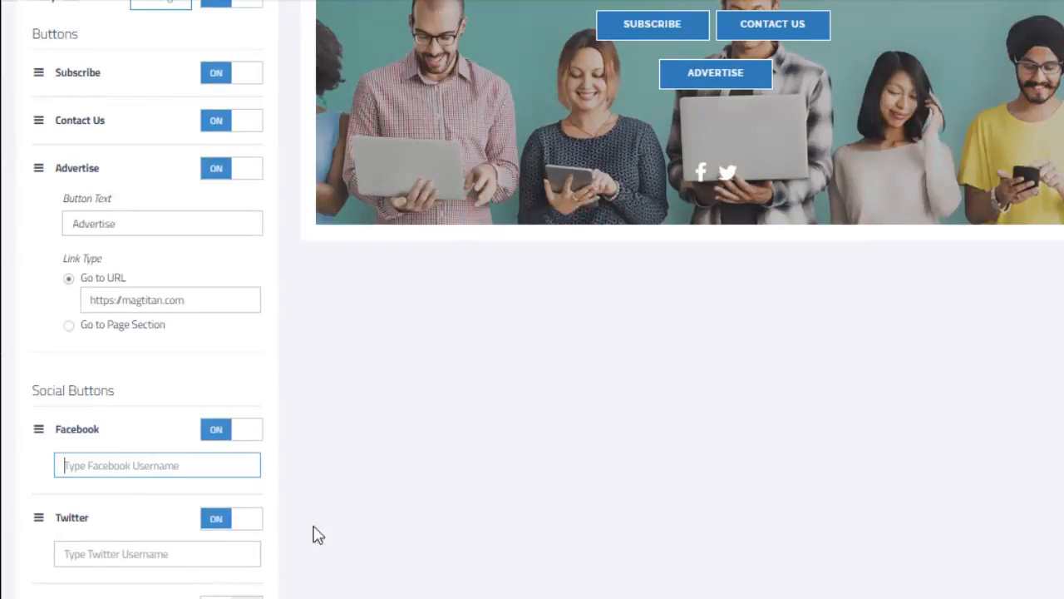
# Save the main section settings and open the settings of the Subscribe Section.
pyautogui.scroll(5, 347, 460)
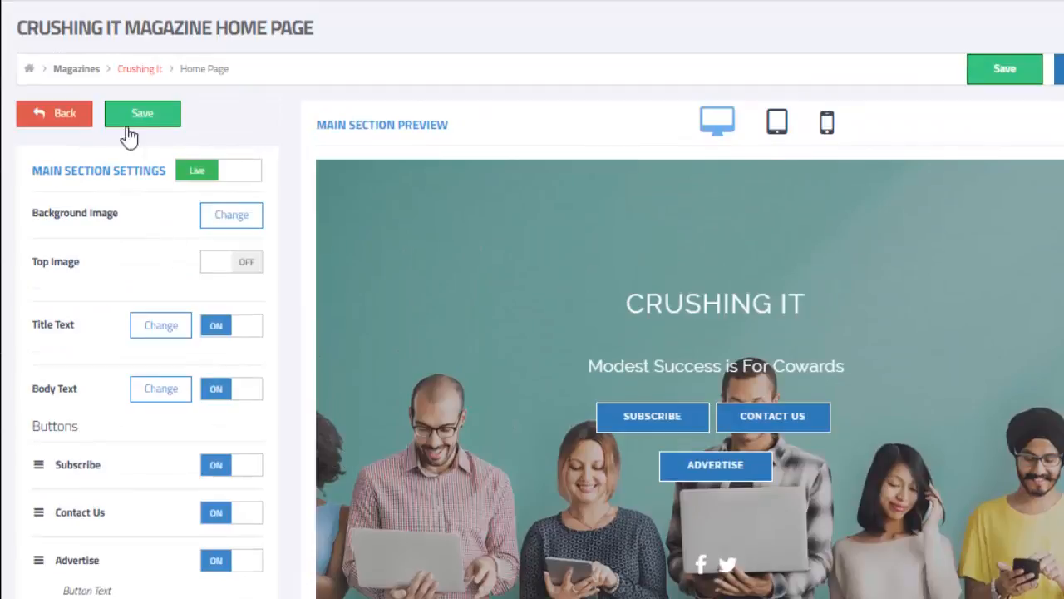
pyautogui.click(131, 125)
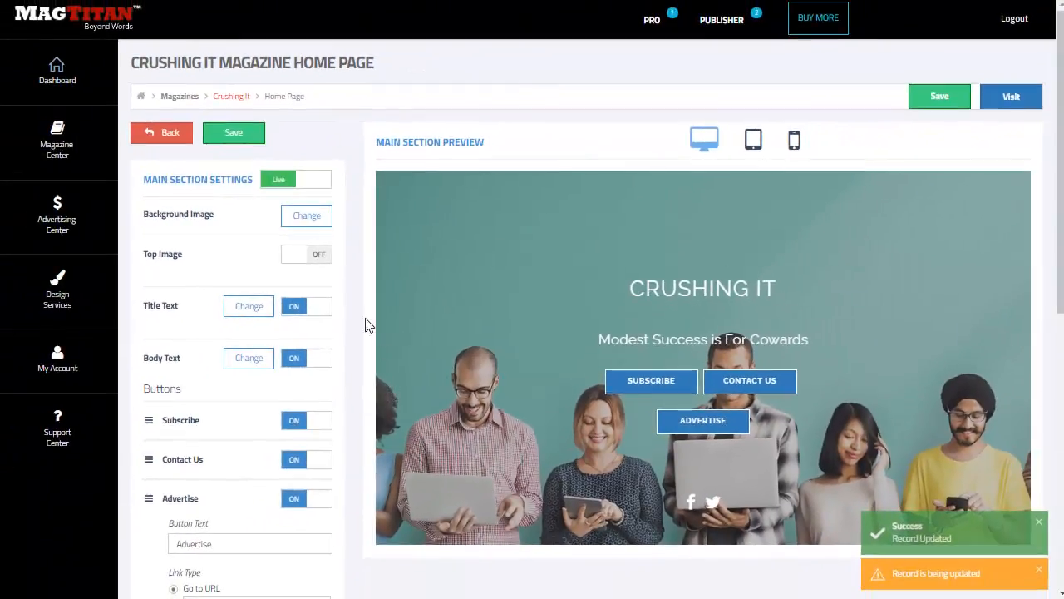
pyautogui.click(133, 130)
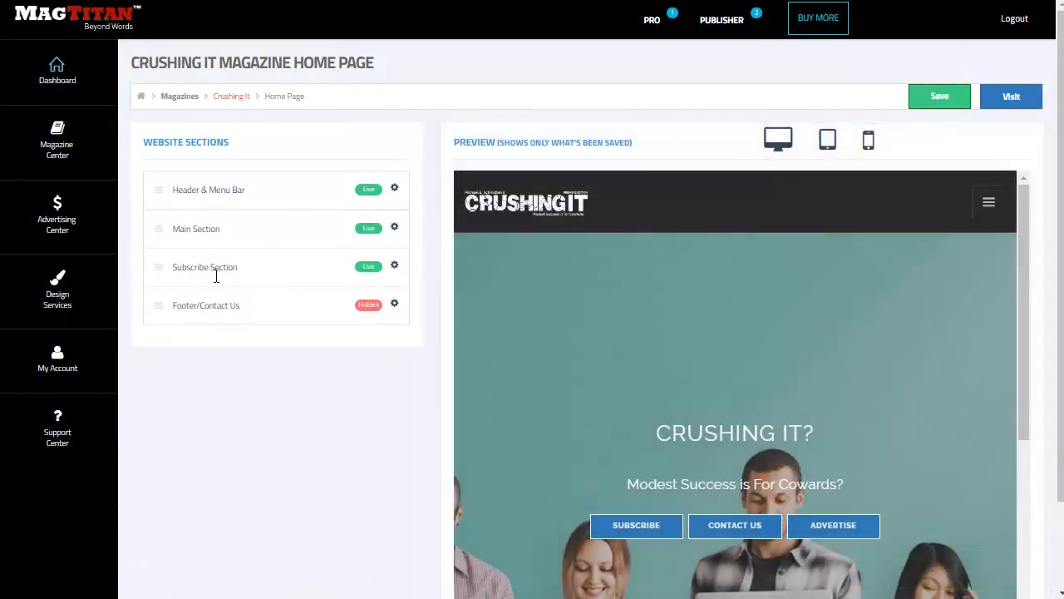
pyautogui.click(397, 268)
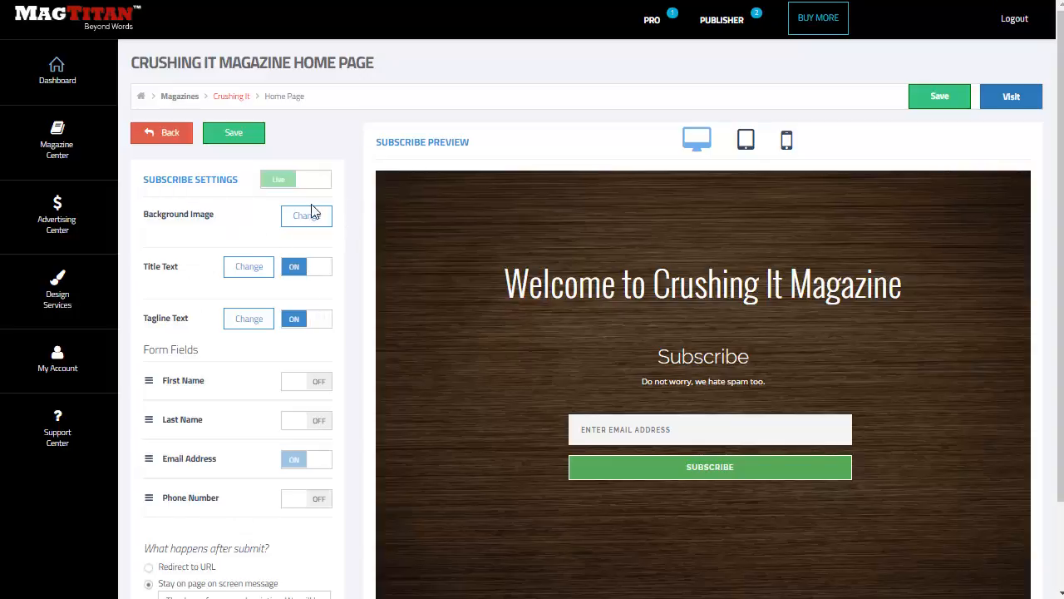
# Turn on the First Name, Last Name and Phone Number form fields in the subscribe section.
pyautogui.scroll(-3, 345, 381)
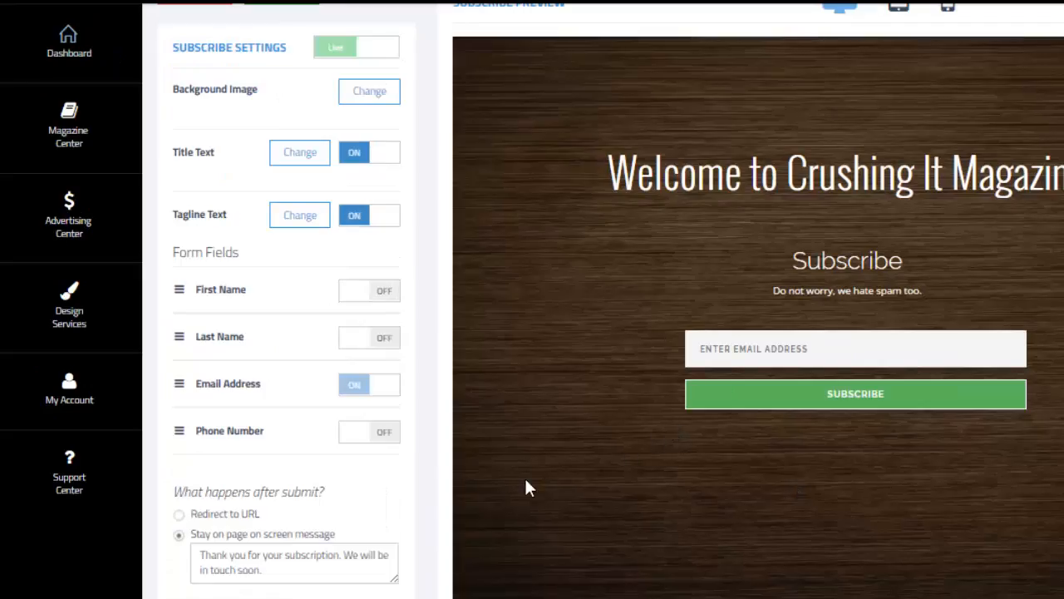
pyautogui.click(384, 291)
pyautogui.click(384, 341)
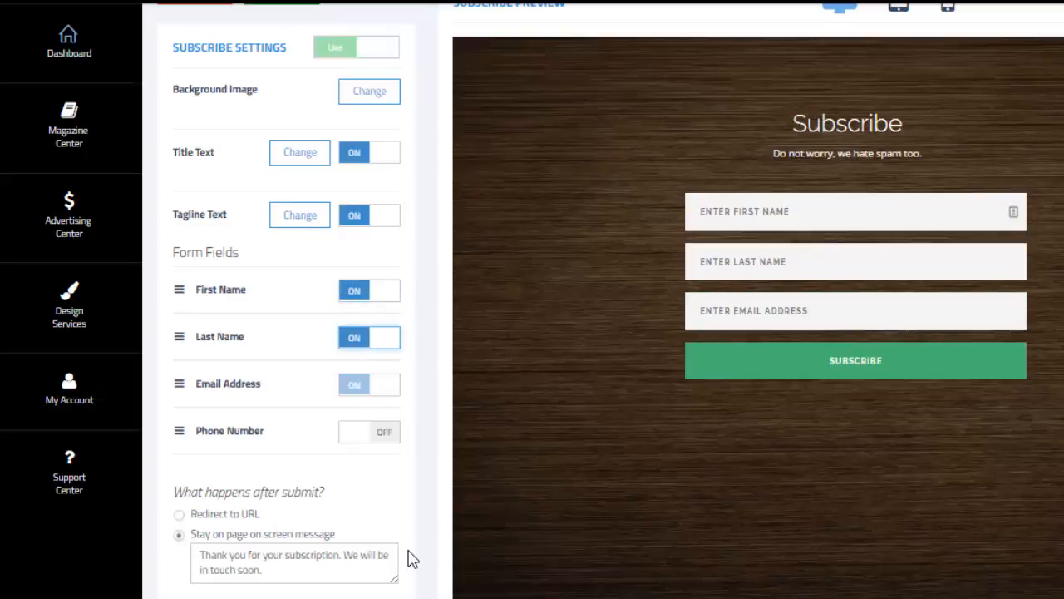
pyautogui.click(393, 434)
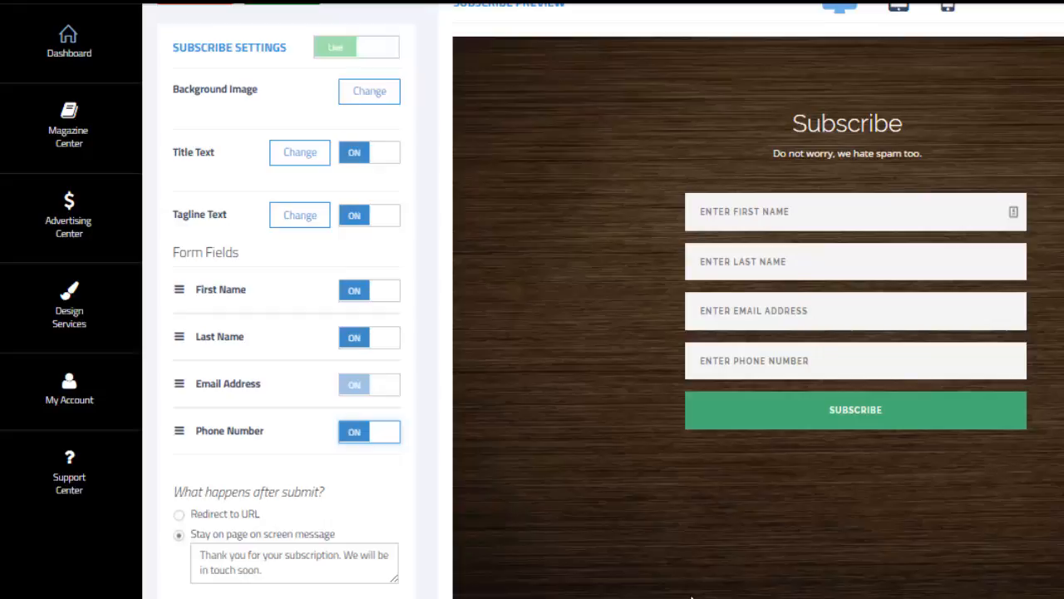
# Turn the Phone Number, Last Name and First Name form fields off again, keeping only the email address.
pyautogui.click(387, 433)
pyautogui.click(386, 340)
pyautogui.click(379, 291)
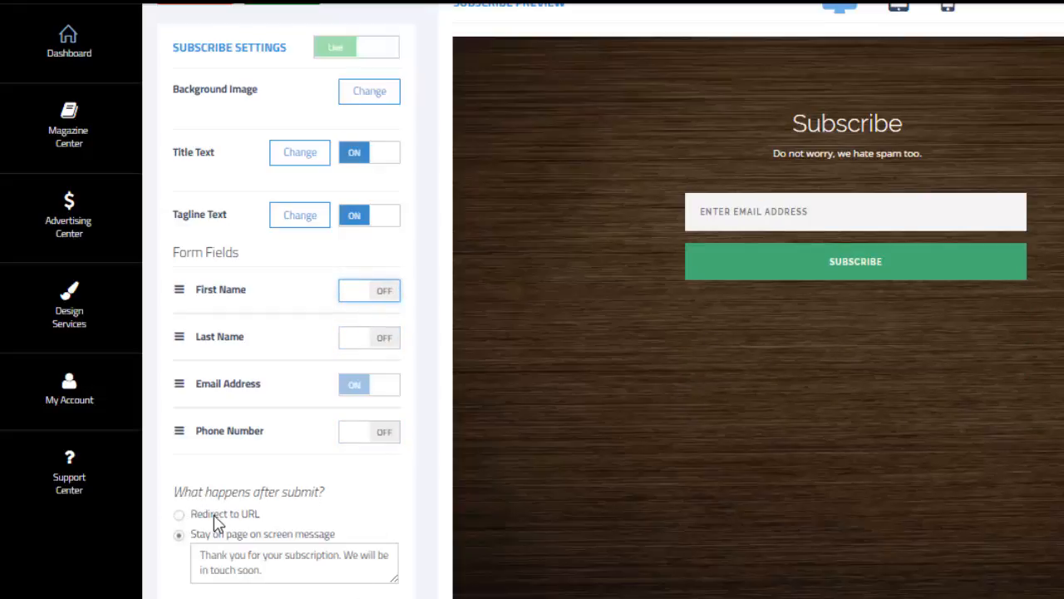
# Review the after-submit options and save the subscribe section settings.
pyautogui.scroll(-1, 220, 528)
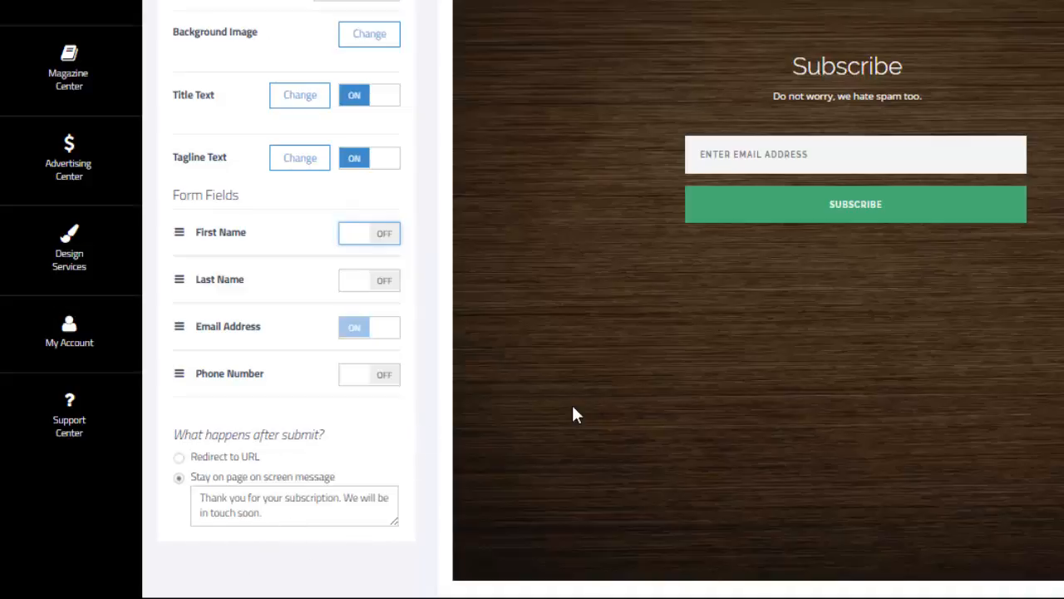
pyautogui.scroll(2, 573, 411)
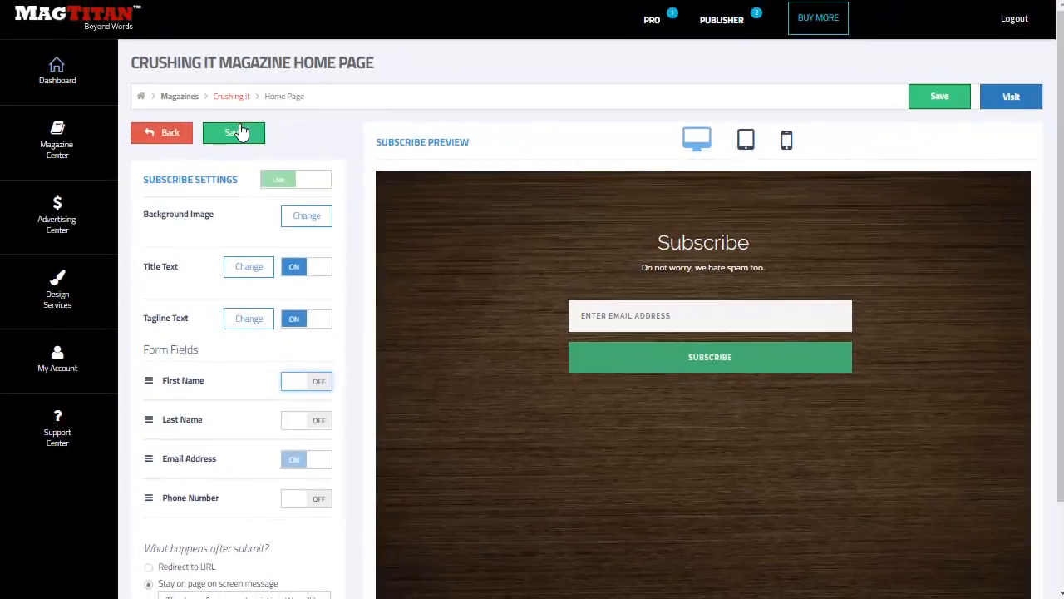
pyautogui.click(236, 133)
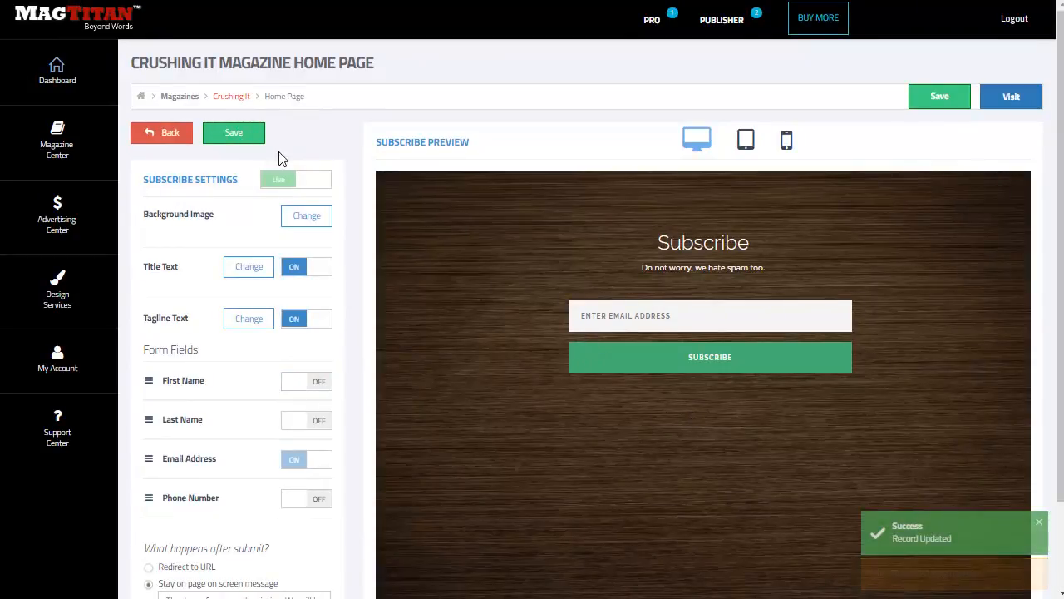
# Return to the website sections, open the Footer/Contact Us settings and set the section to Live.
pyautogui.click(160, 133)
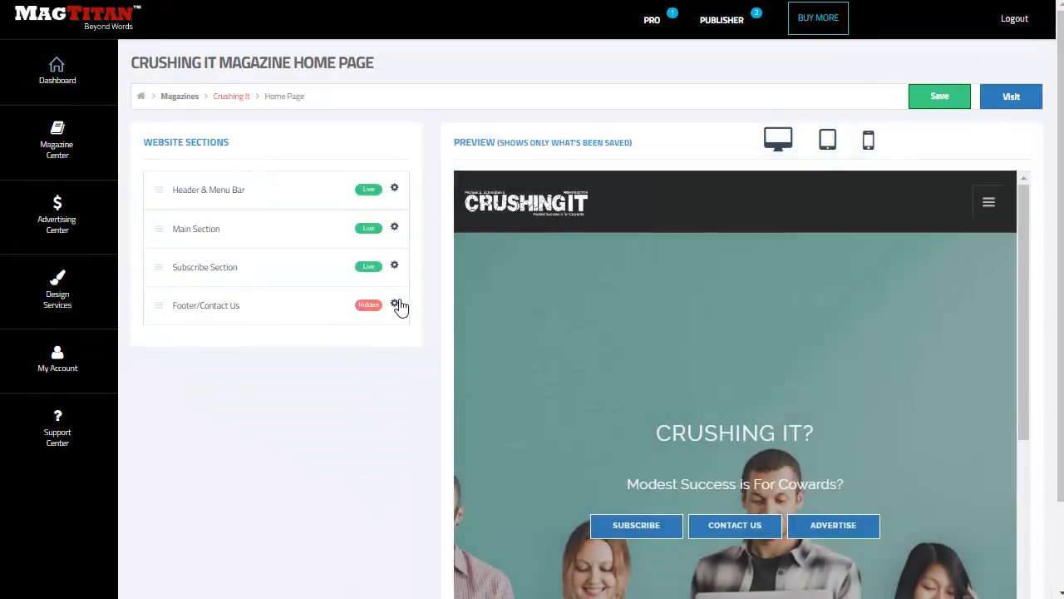
pyautogui.click(397, 304)
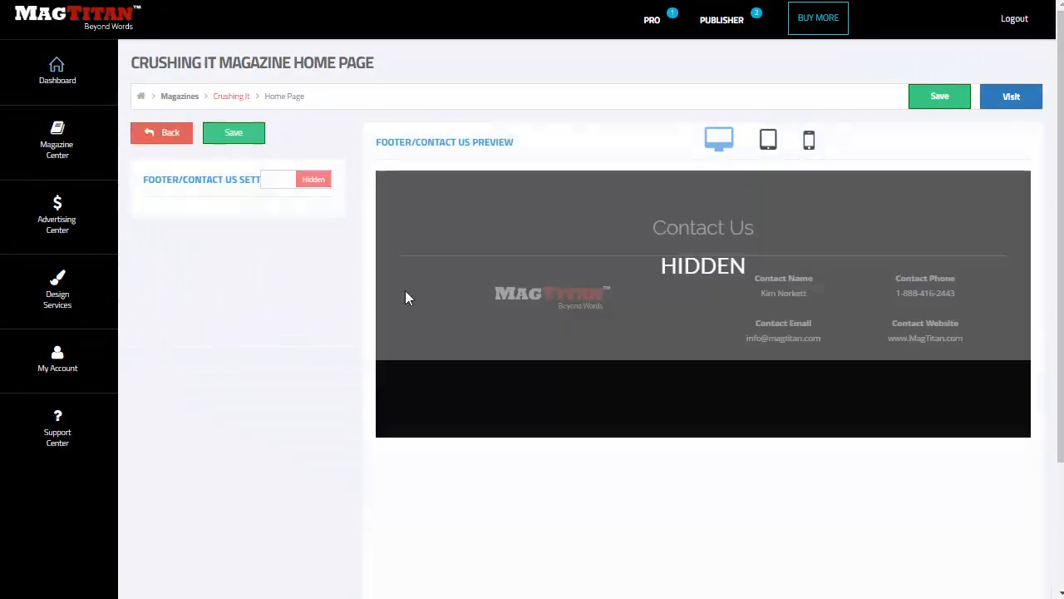
pyautogui.click(306, 182)
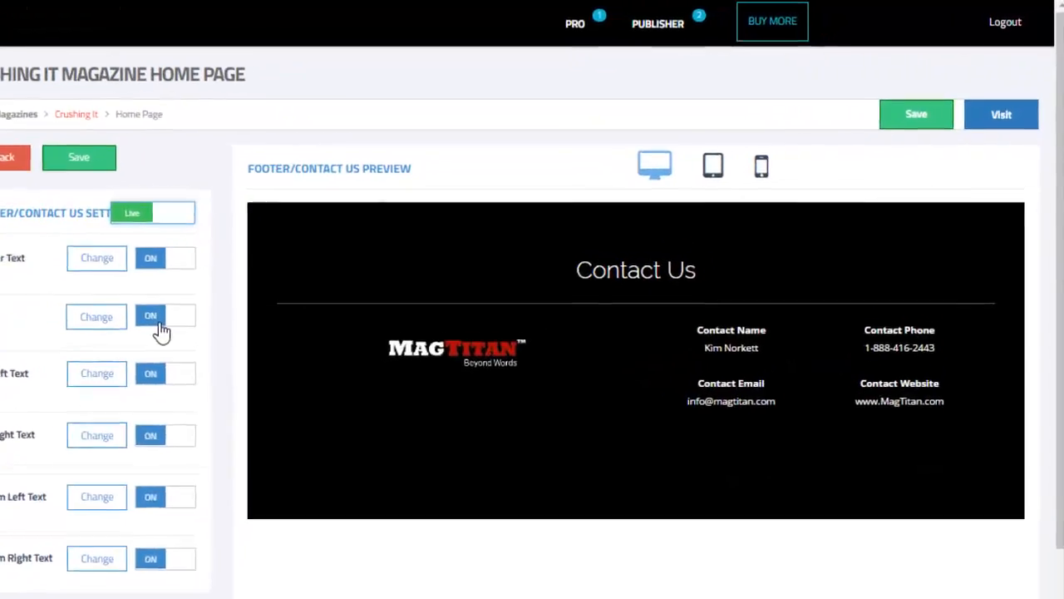
# Replace the footer logo with an uploaded Crushing It logo, zoomed out to fit, and create the image.
pyautogui.click(205, 287)
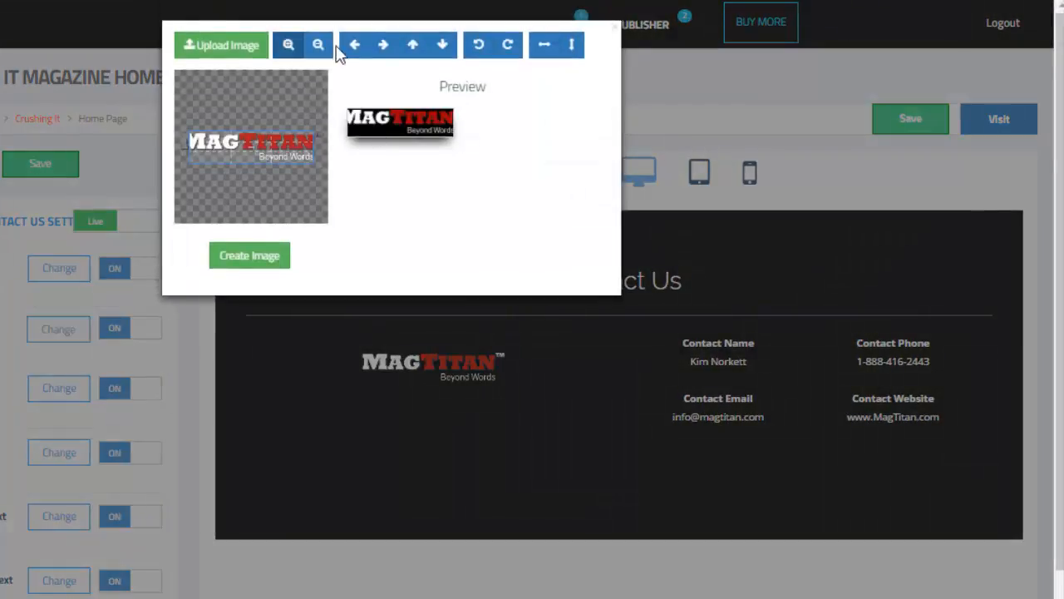
pyautogui.click(227, 46)
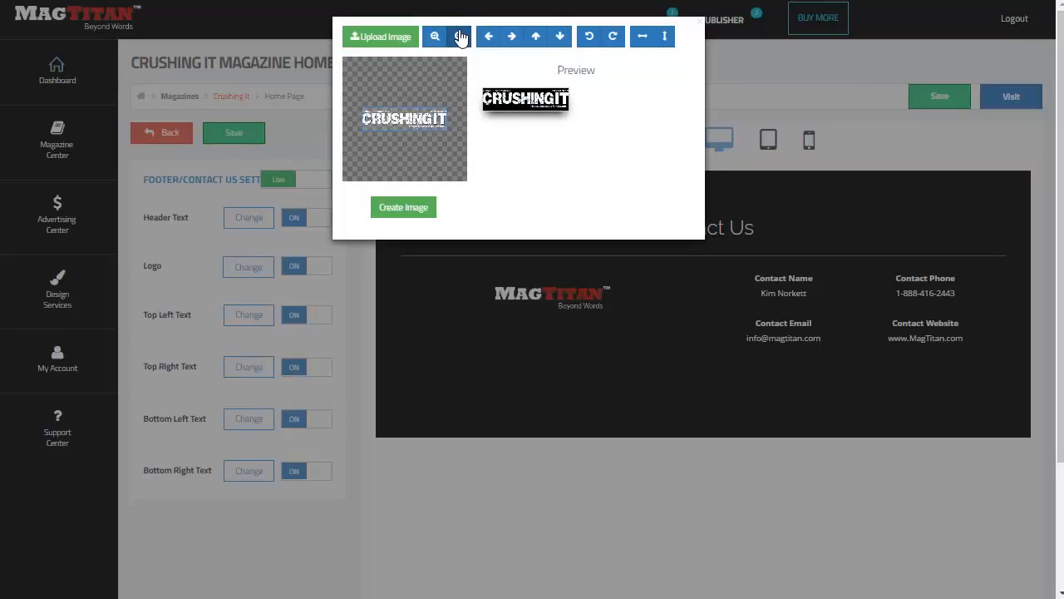
pyautogui.click(461, 38)
pyautogui.click(460, 37)
pyautogui.click(461, 38)
pyautogui.click(461, 37)
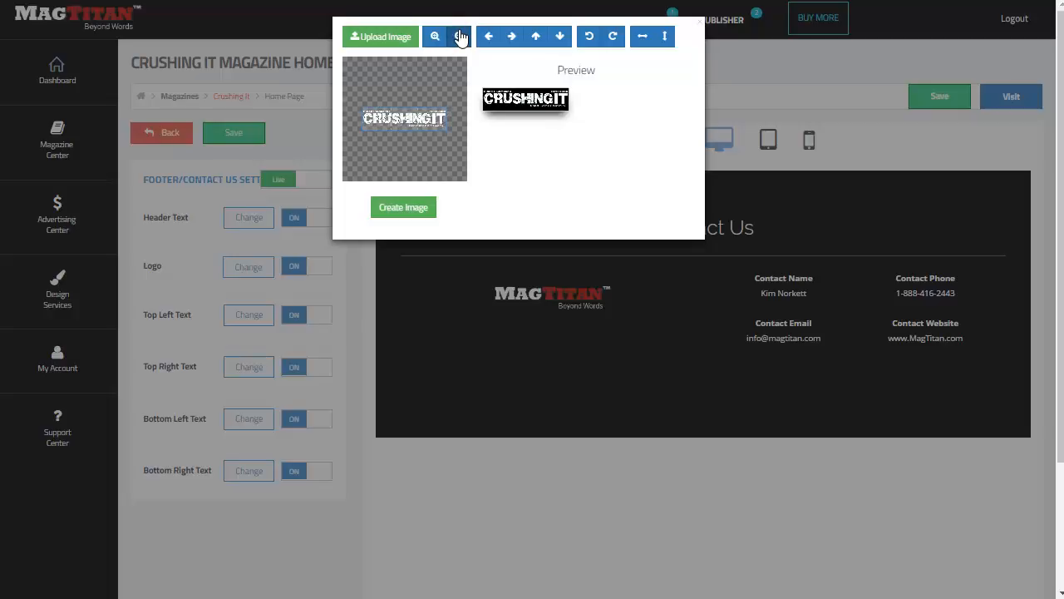
pyautogui.click(403, 208)
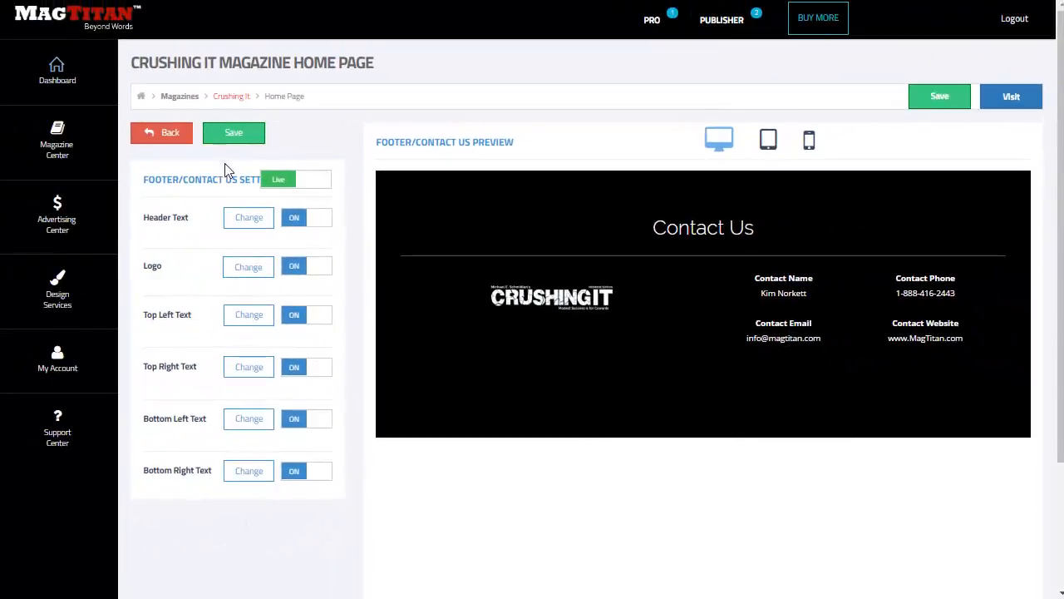
# Save the footer settings and open the settings of the Header & Menu Bar section.
pyautogui.click(234, 134)
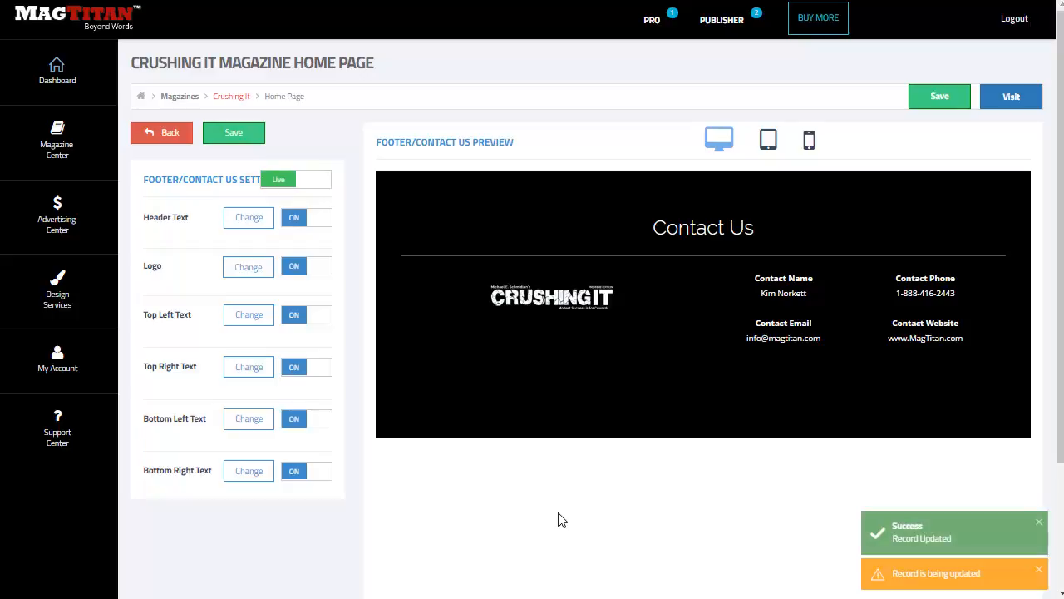
pyautogui.click(158, 133)
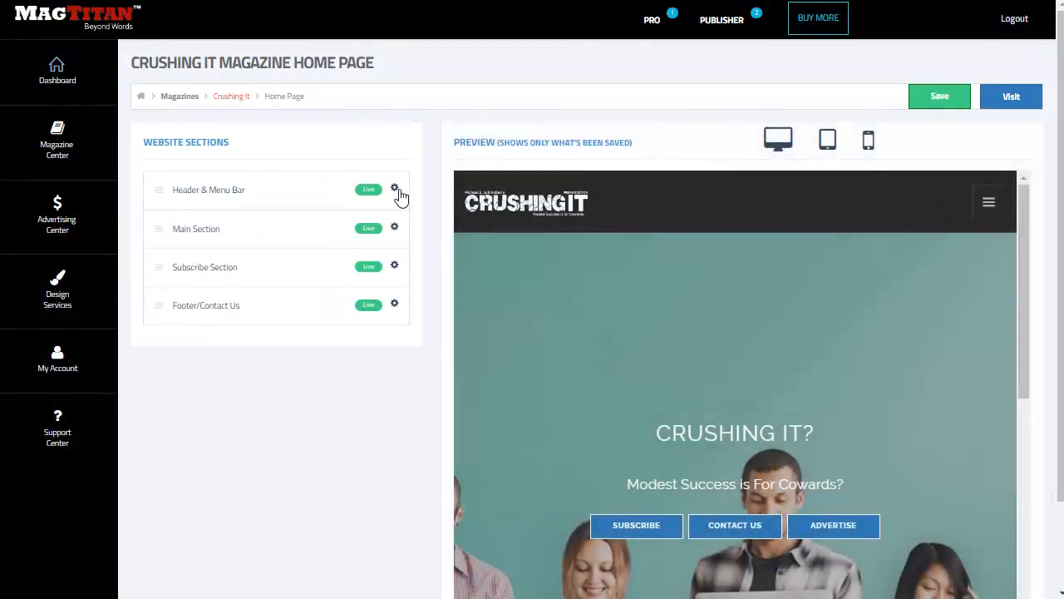
pyautogui.click(396, 191)
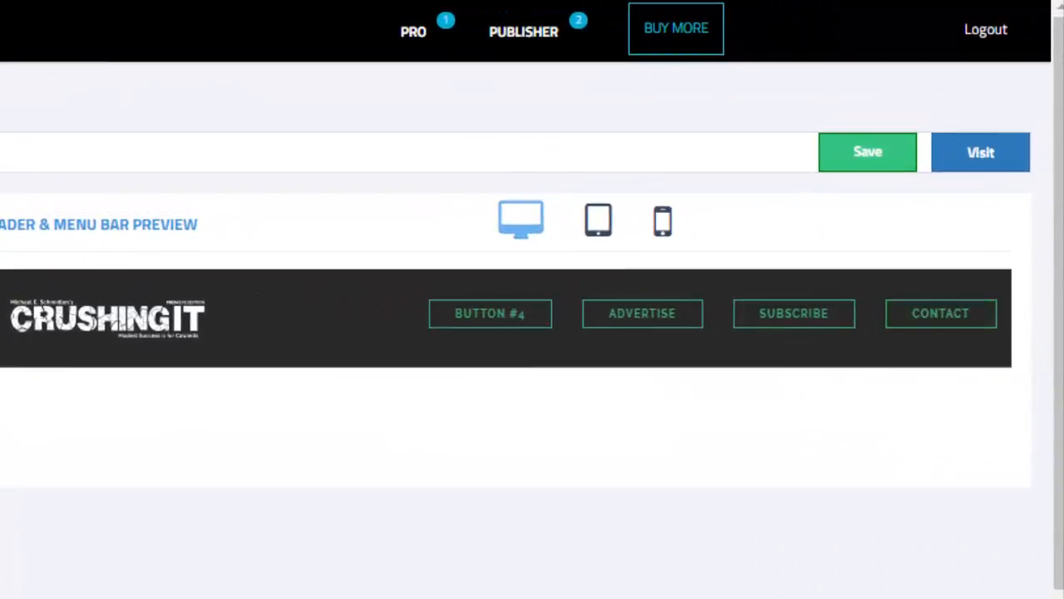
# Link the header's Contact button to the Footer/Contact Us page section and save the header settings.
pyautogui.scroll(-2, 507, 366)
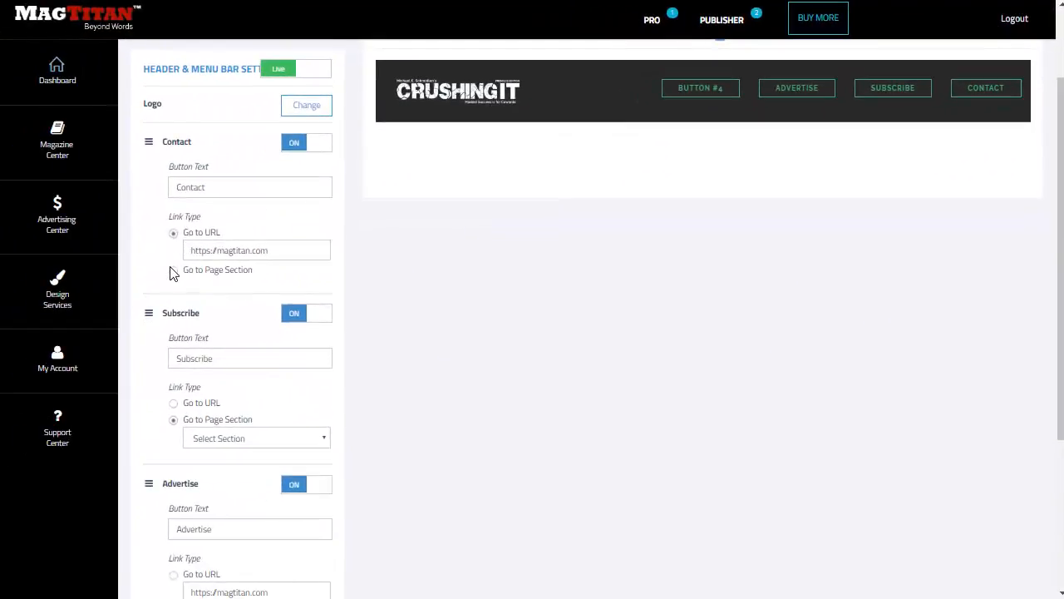
pyautogui.click(174, 271)
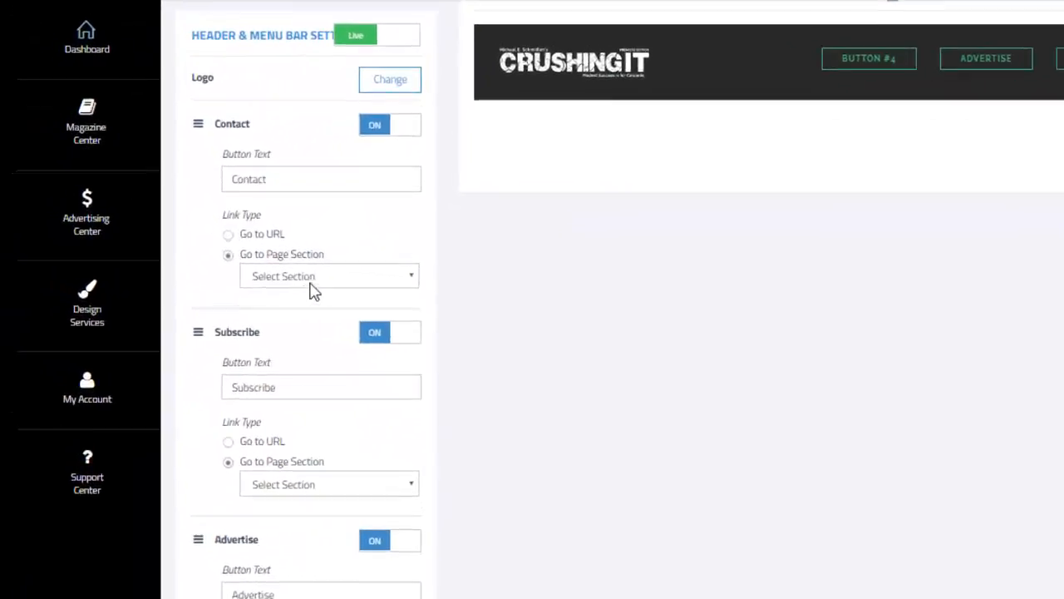
pyautogui.click(243, 266)
pyautogui.click(378, 394)
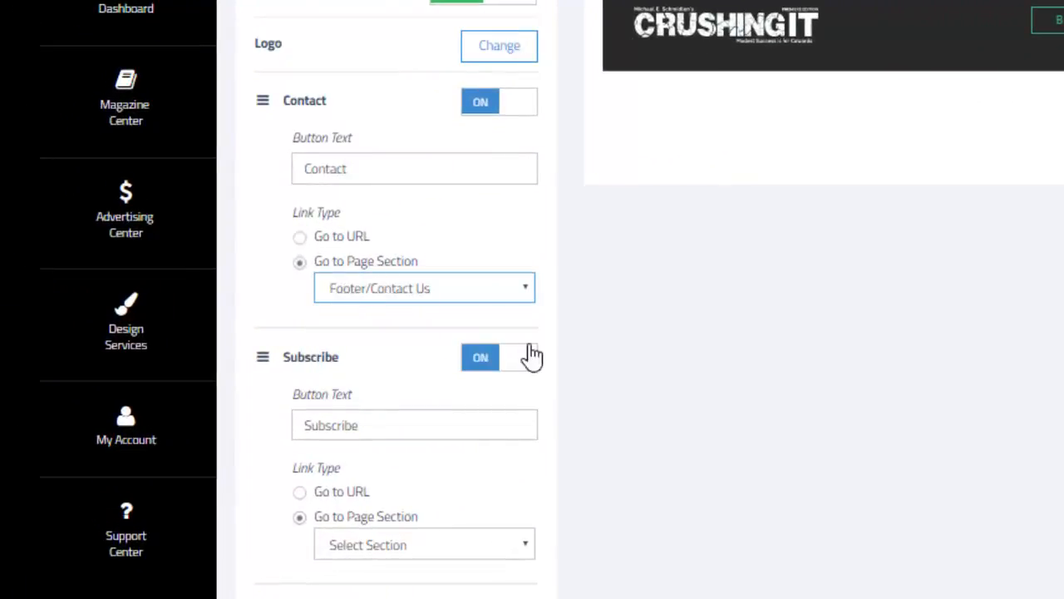
pyautogui.scroll(2, 561, 364)
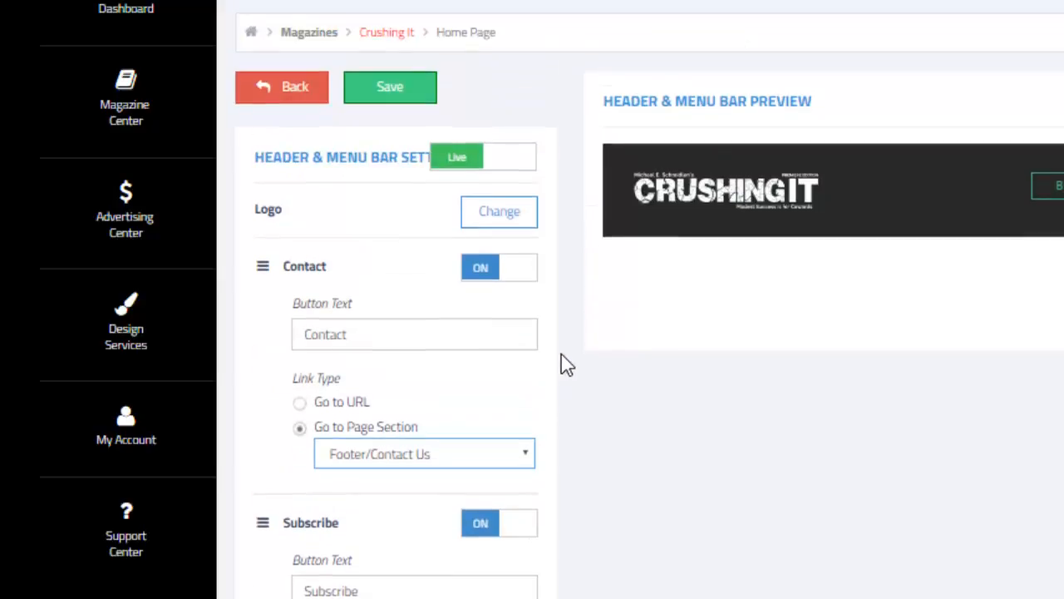
pyautogui.click(390, 88)
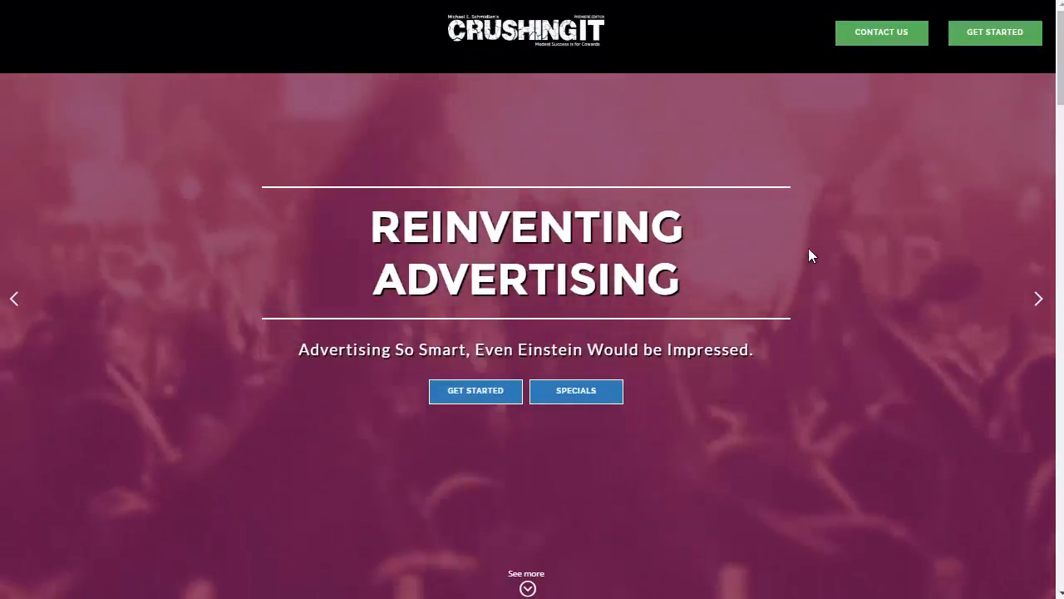
# Look through the magazine's advertising page from the opening banner down to the registration form.
pyautogui.scroll(-10, 759, 228)
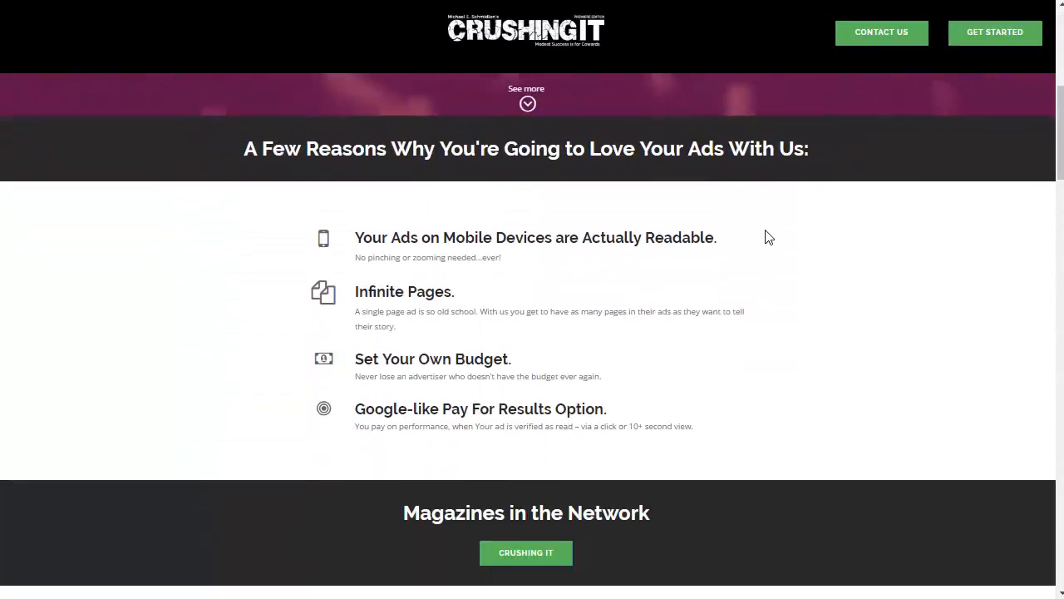
pyautogui.scroll(-10, 765, 242)
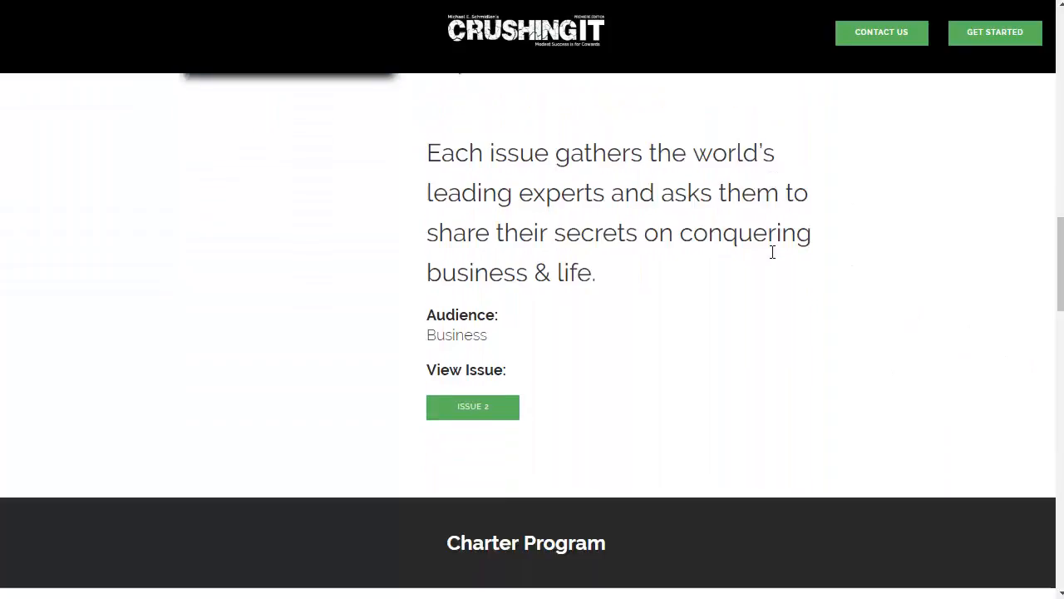
pyautogui.scroll(-10, 770, 249)
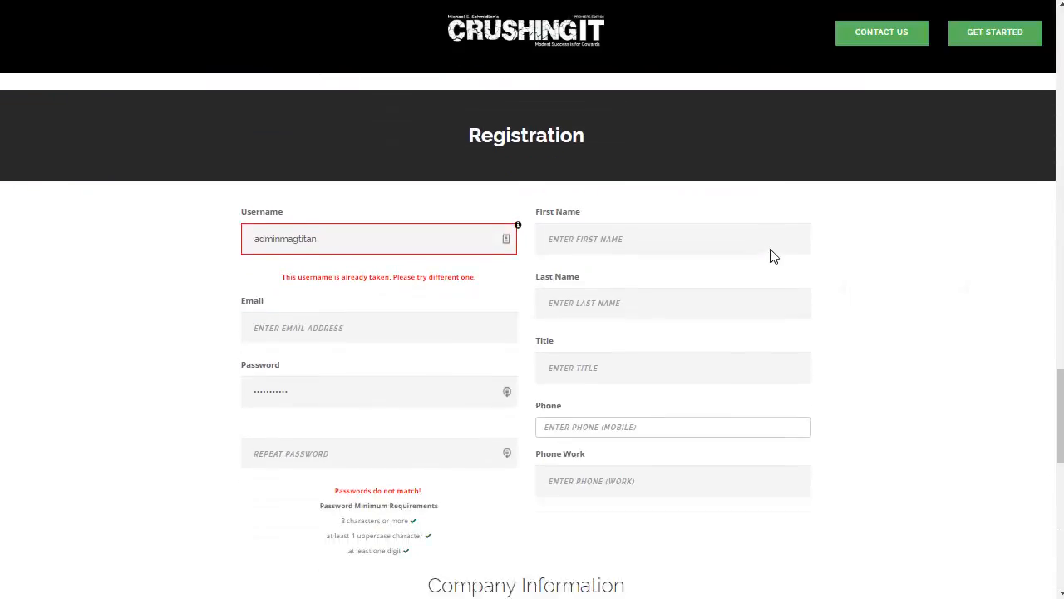
pyautogui.scroll(8, 770, 257)
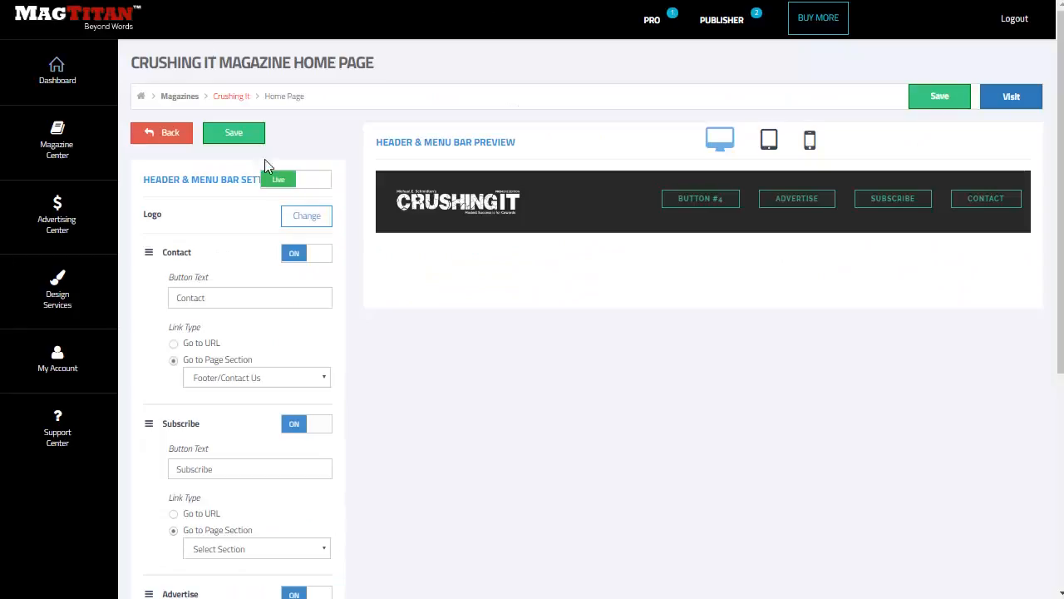
# Set the header's Advertise button to go to the copied magtitan.com advertising page URL and save the header settings.
pyautogui.scroll(-3, 387, 337)
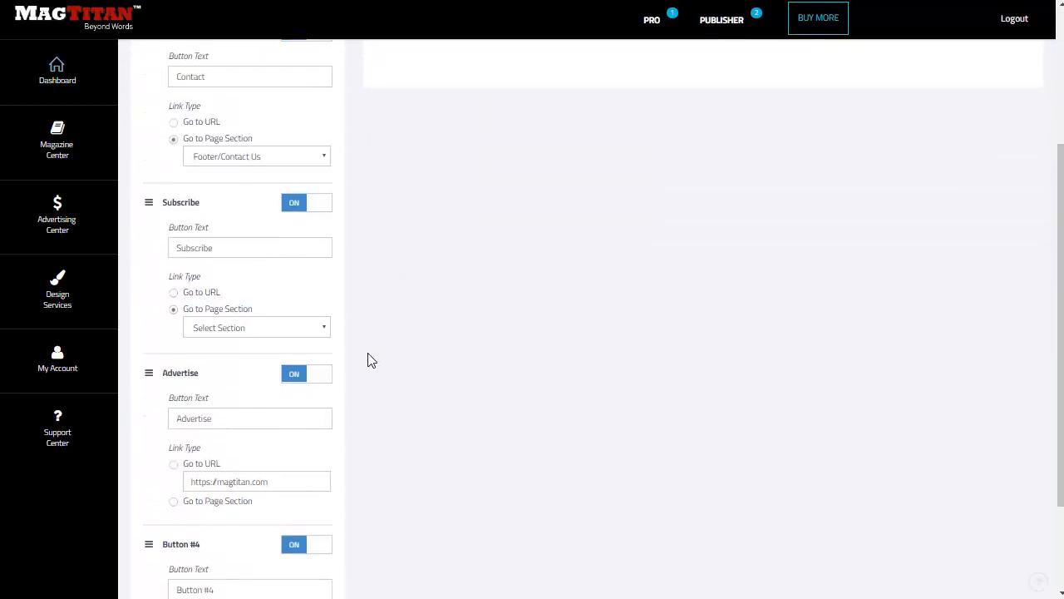
pyautogui.scroll(-2, 343, 379)
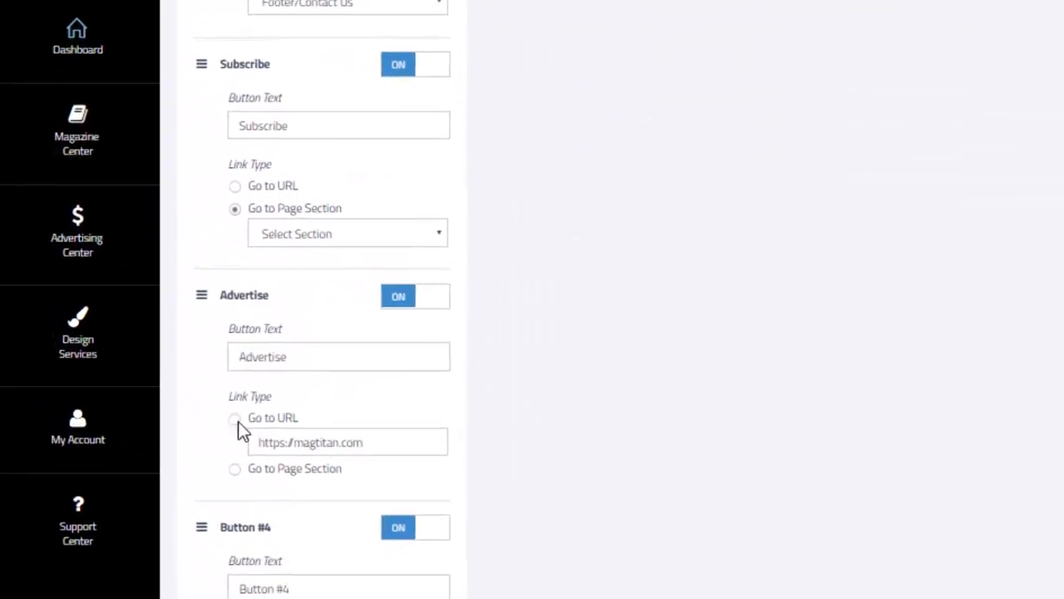
pyautogui.moveTo(384, 457); pyautogui.dragTo(178, 449)
pyautogui.hotkey('ctrl', 'v')
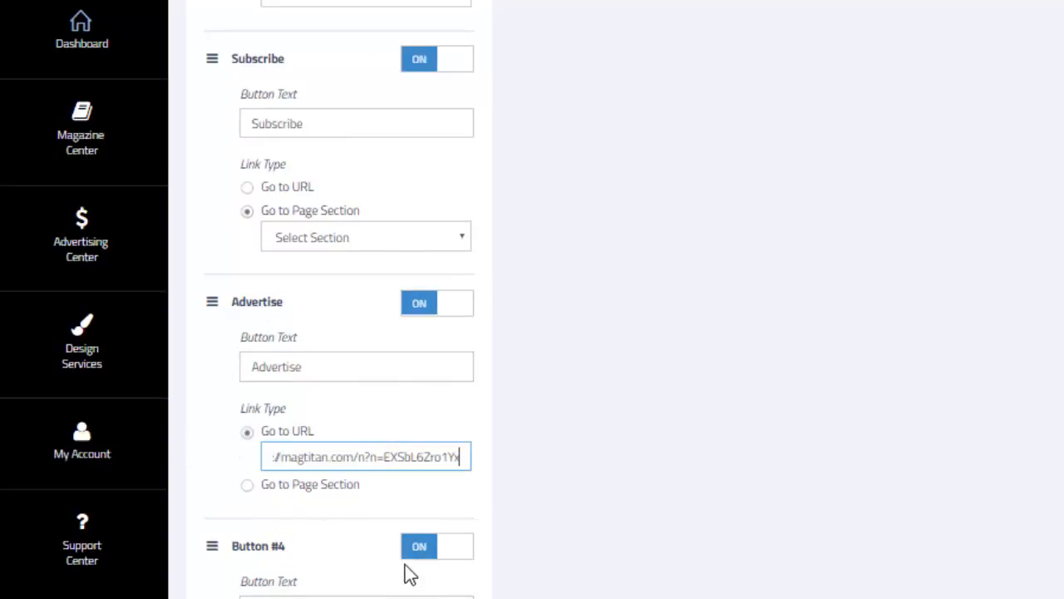
pyautogui.scroll(6, 869, 442)
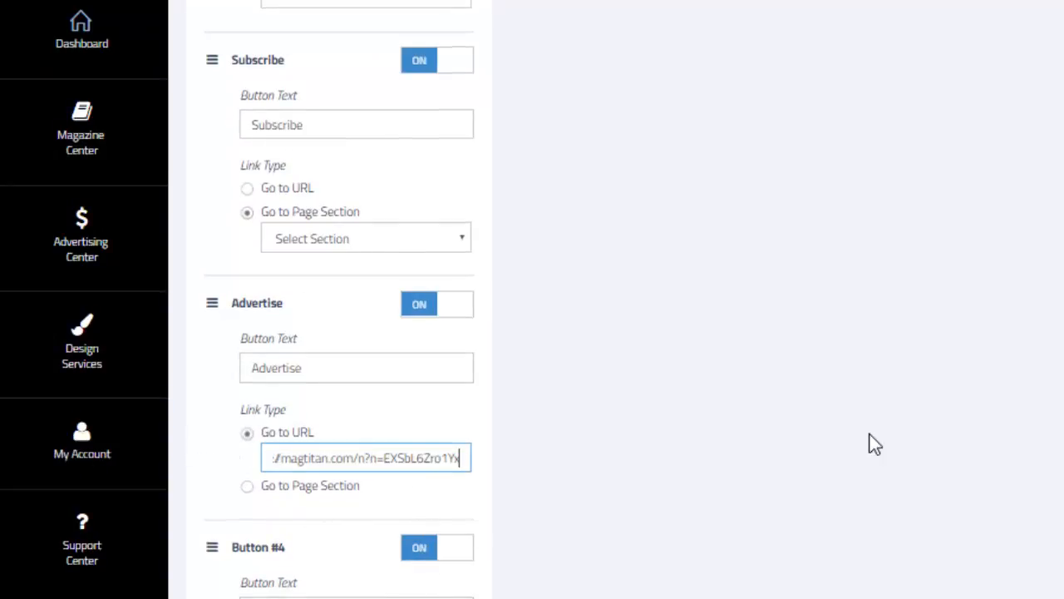
pyautogui.click(353, 126)
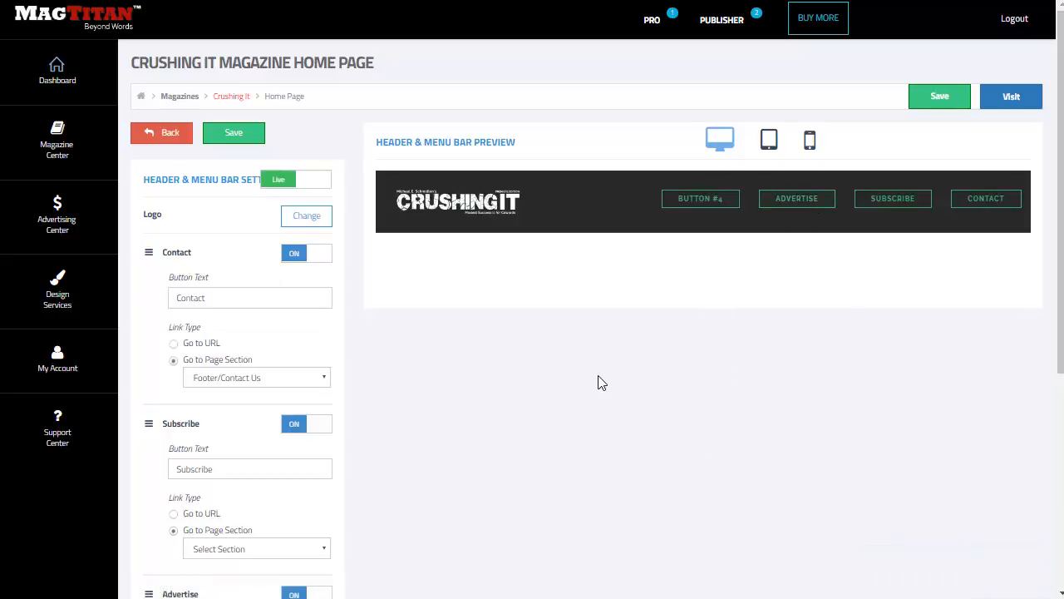
pyautogui.click(248, 135)
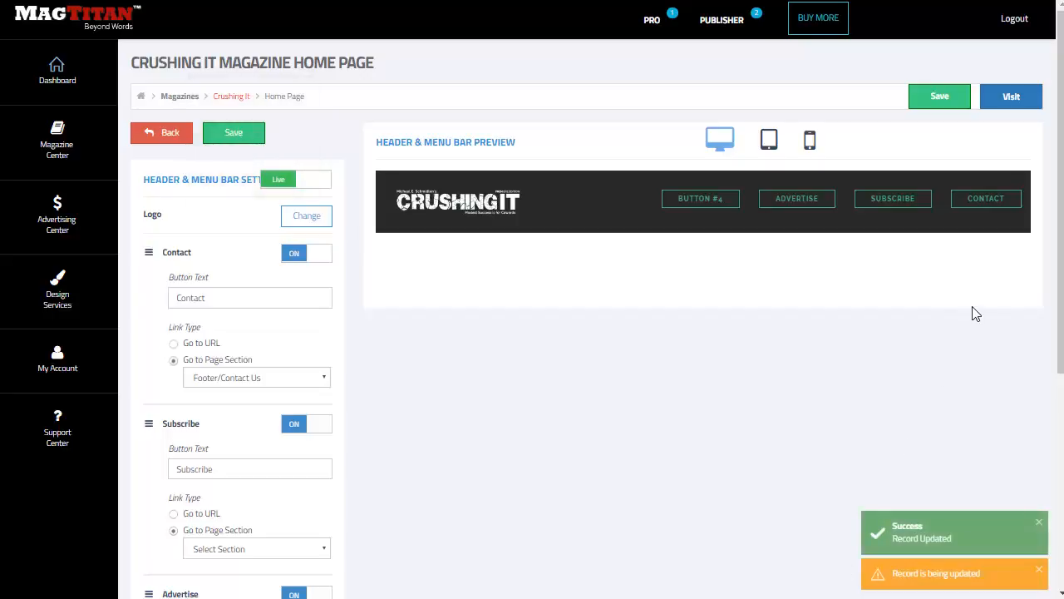
# Visit the published home page and look it over from the header down to the Contact Us footer.
pyautogui.click(1025, 98)
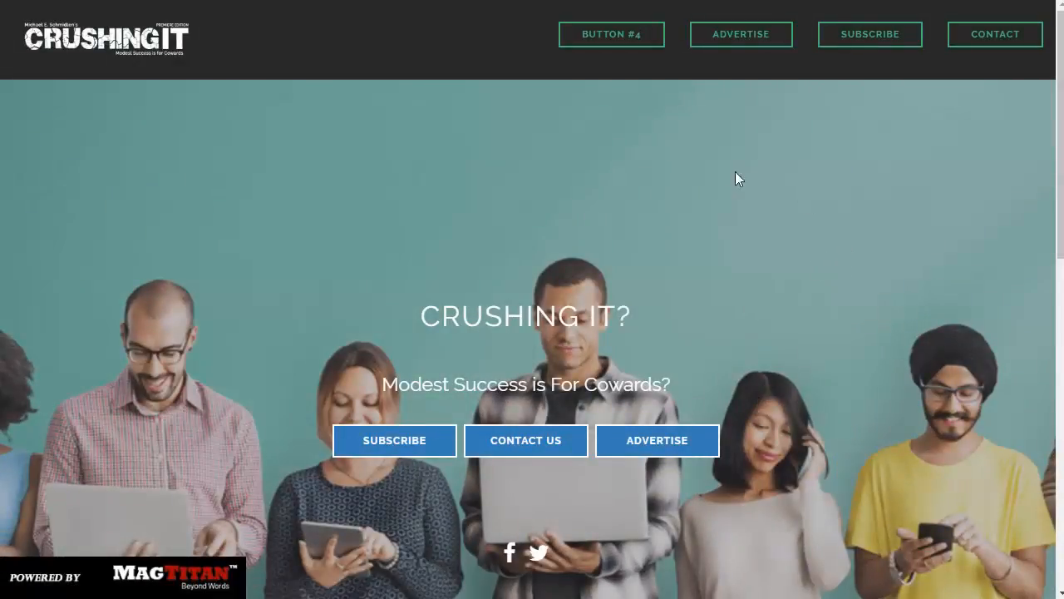
pyautogui.scroll(-5, 750, 203)
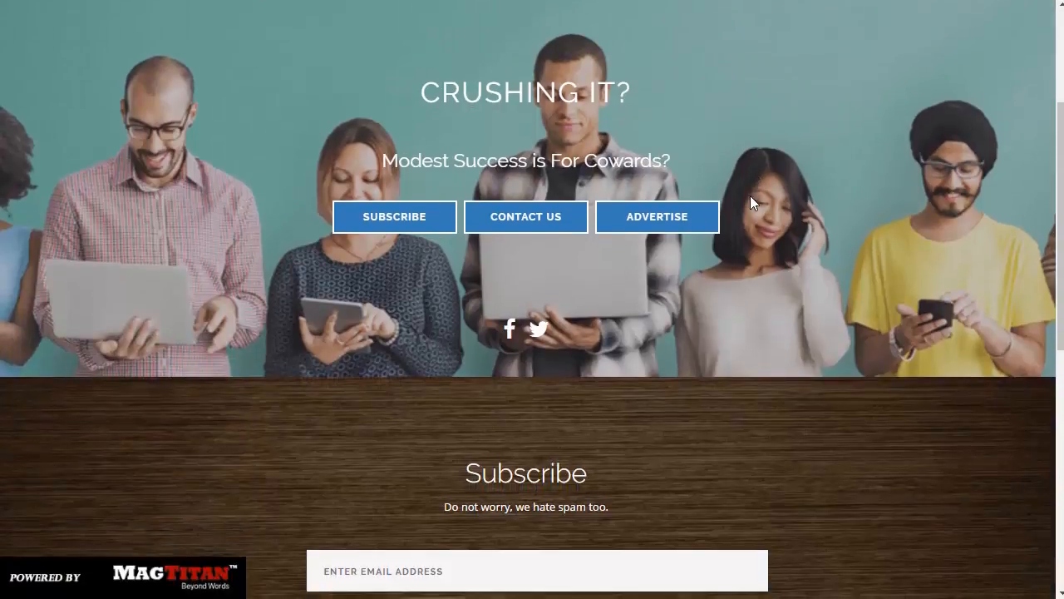
pyautogui.scroll(-2, 753, 202)
pyautogui.scroll(-3, 758, 203)
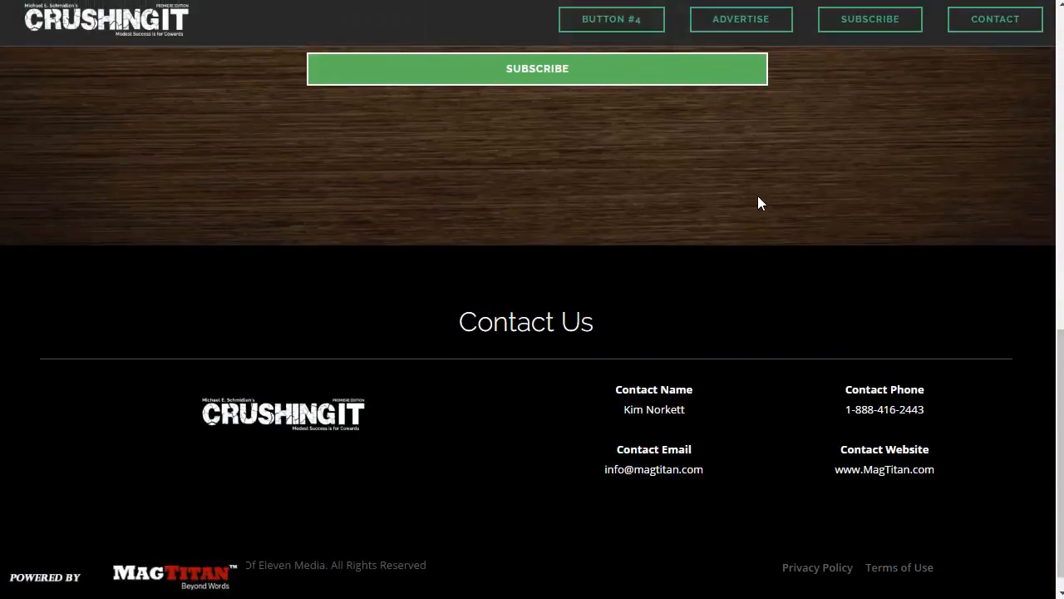
# Test the live home page header's Advertise link and look over the advertising page down to the magazine's issue details.
pyautogui.scroll(8, 758, 199)
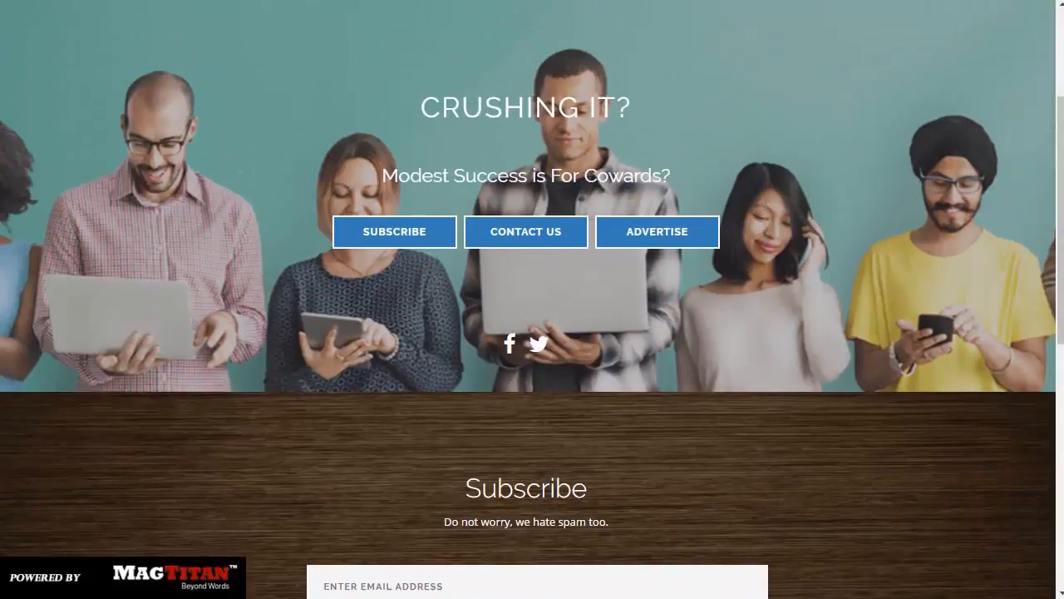
pyautogui.scroll(1, 757, 196)
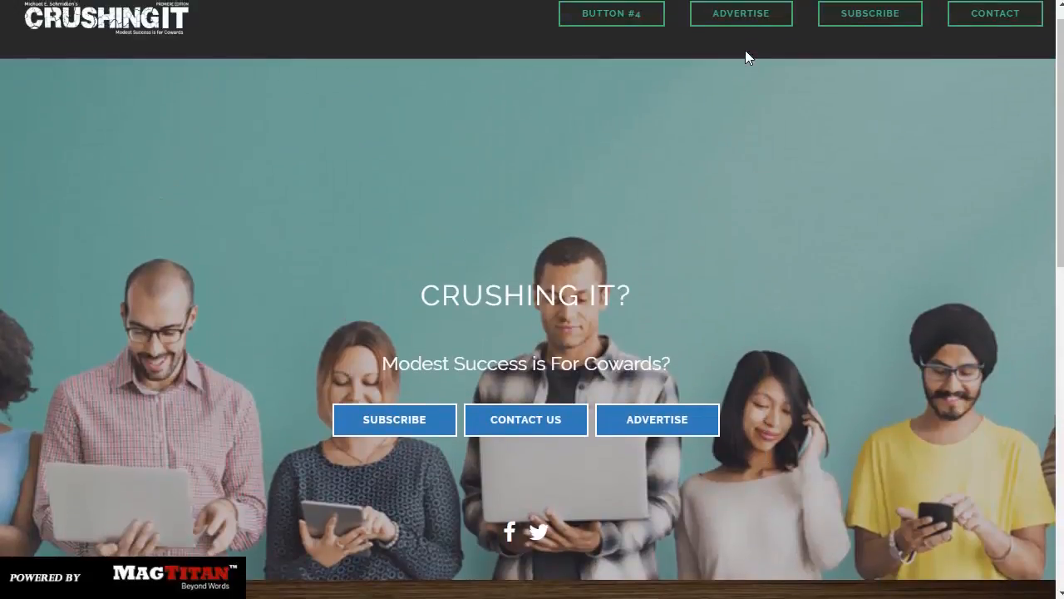
pyautogui.click(741, 21)
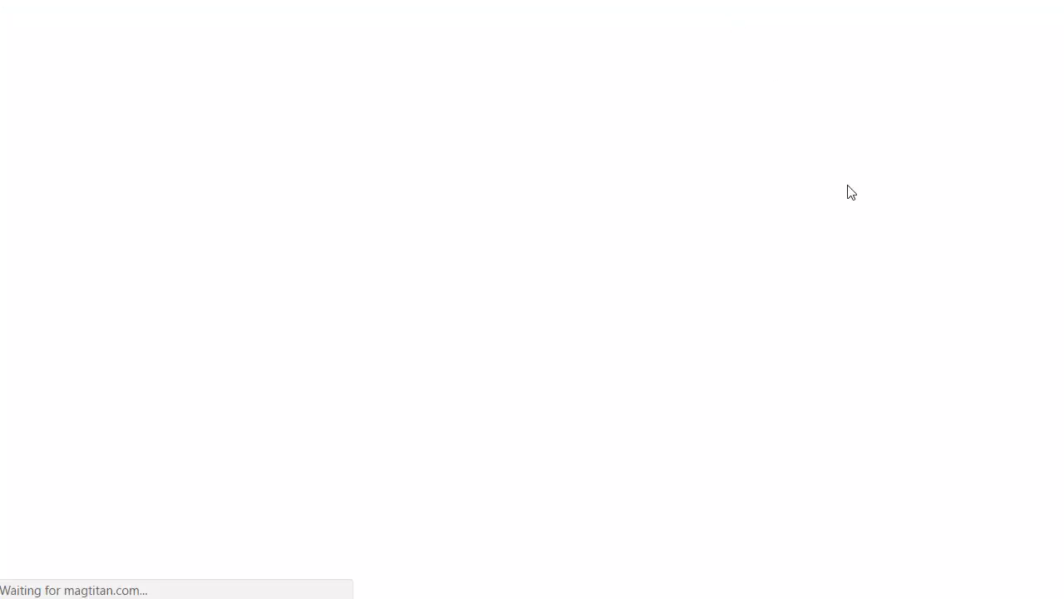
pyautogui.scroll(-8, 665, 223)
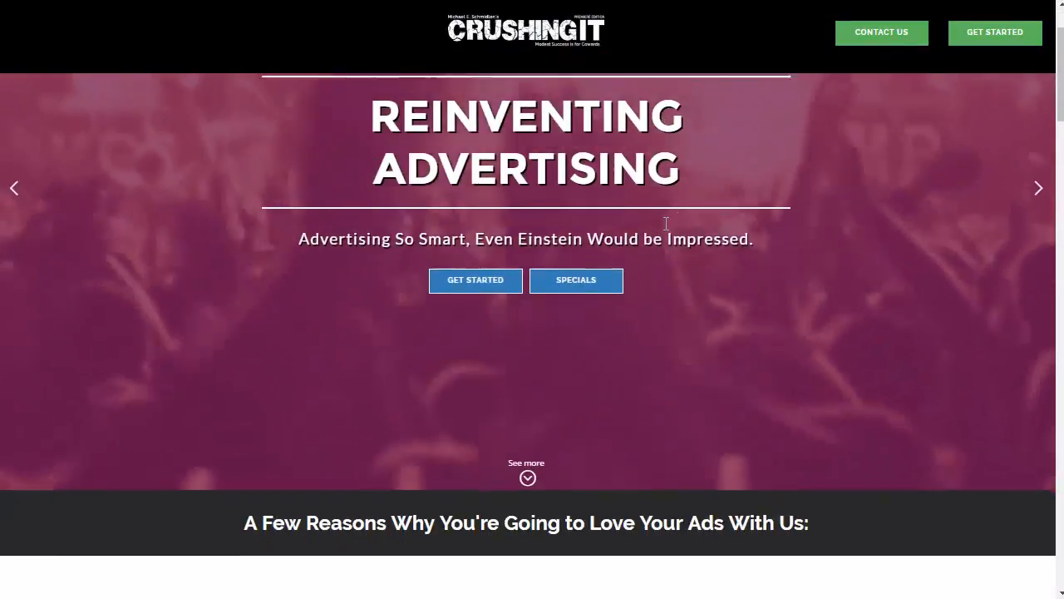
pyautogui.scroll(-7, 661, 223)
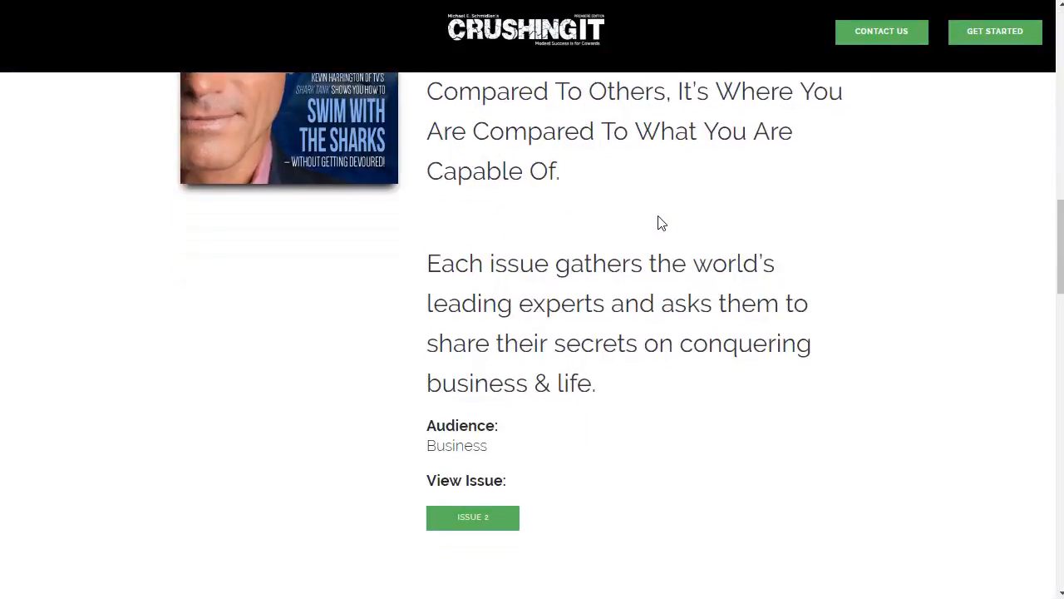
pyautogui.scroll(12, 661, 222)
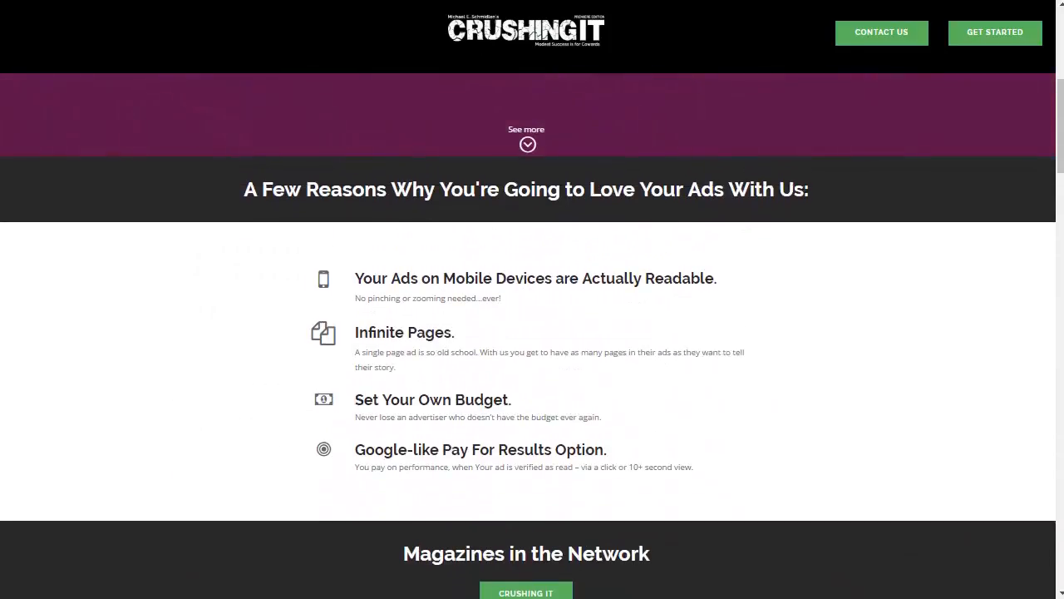